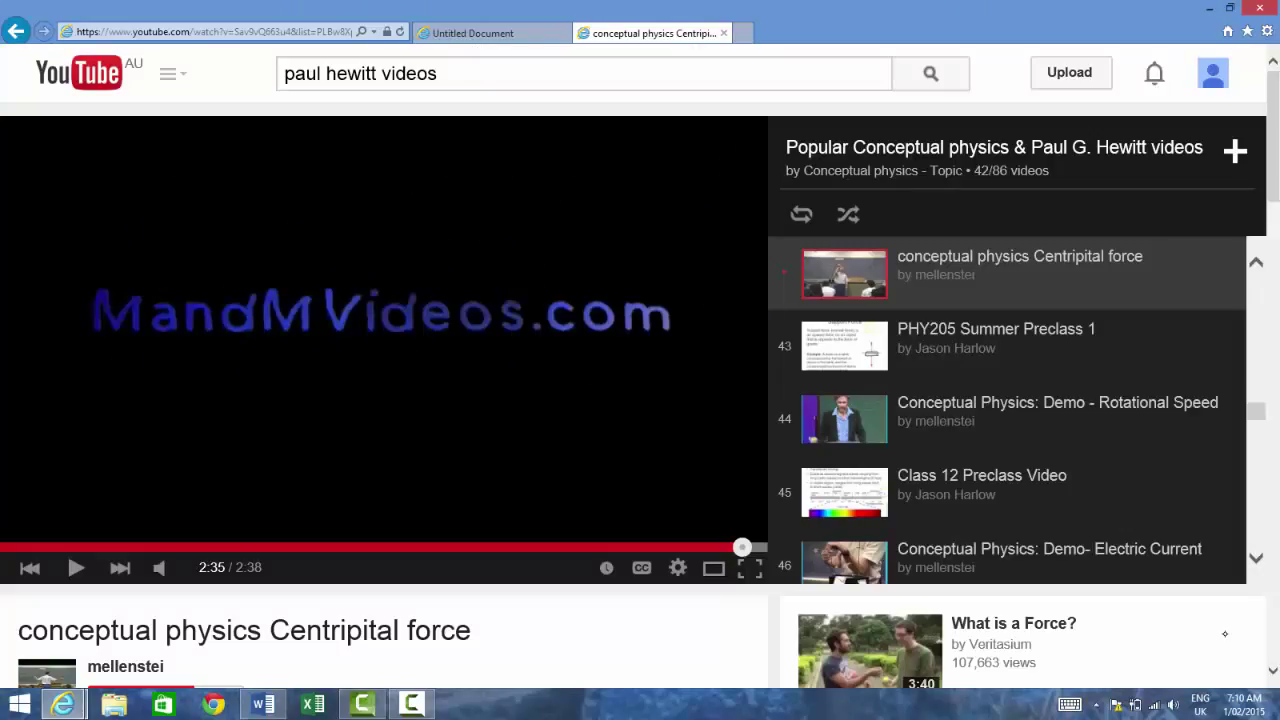
Return to the Circular Motion notes in Word, pick the red pen, and collapse the ribbon
key(alt+Tab)
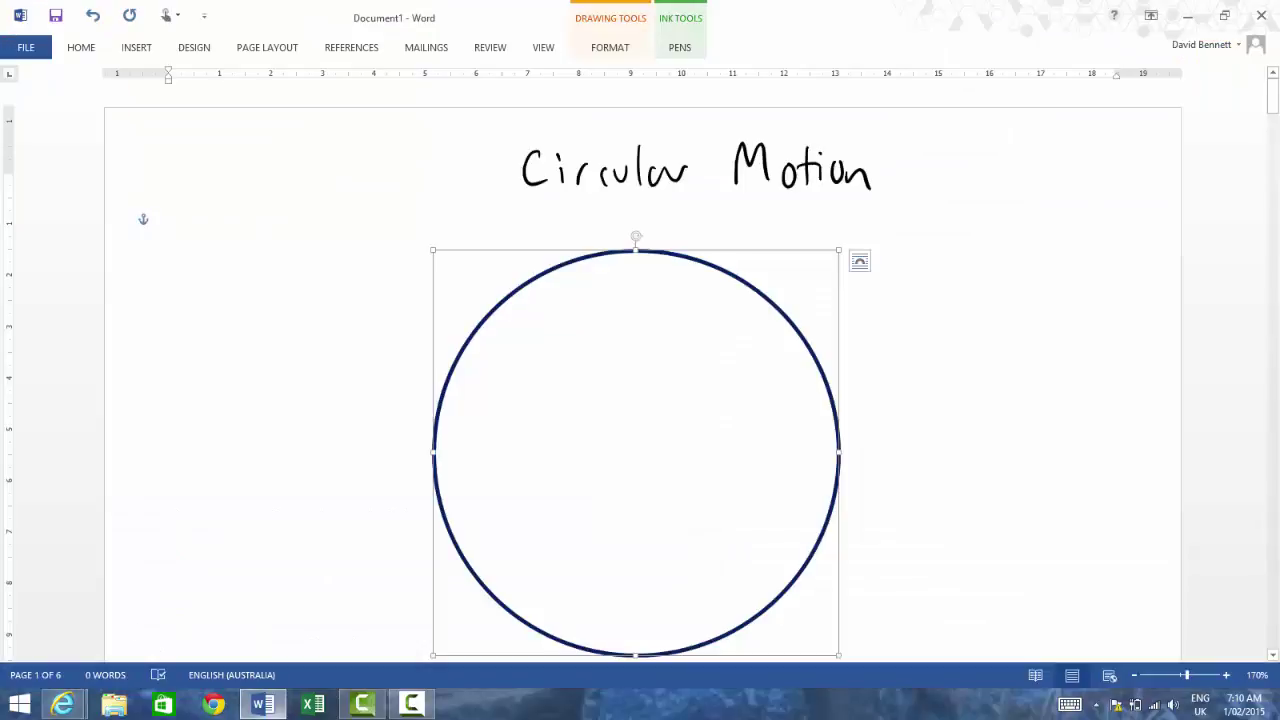
click(169, 362)
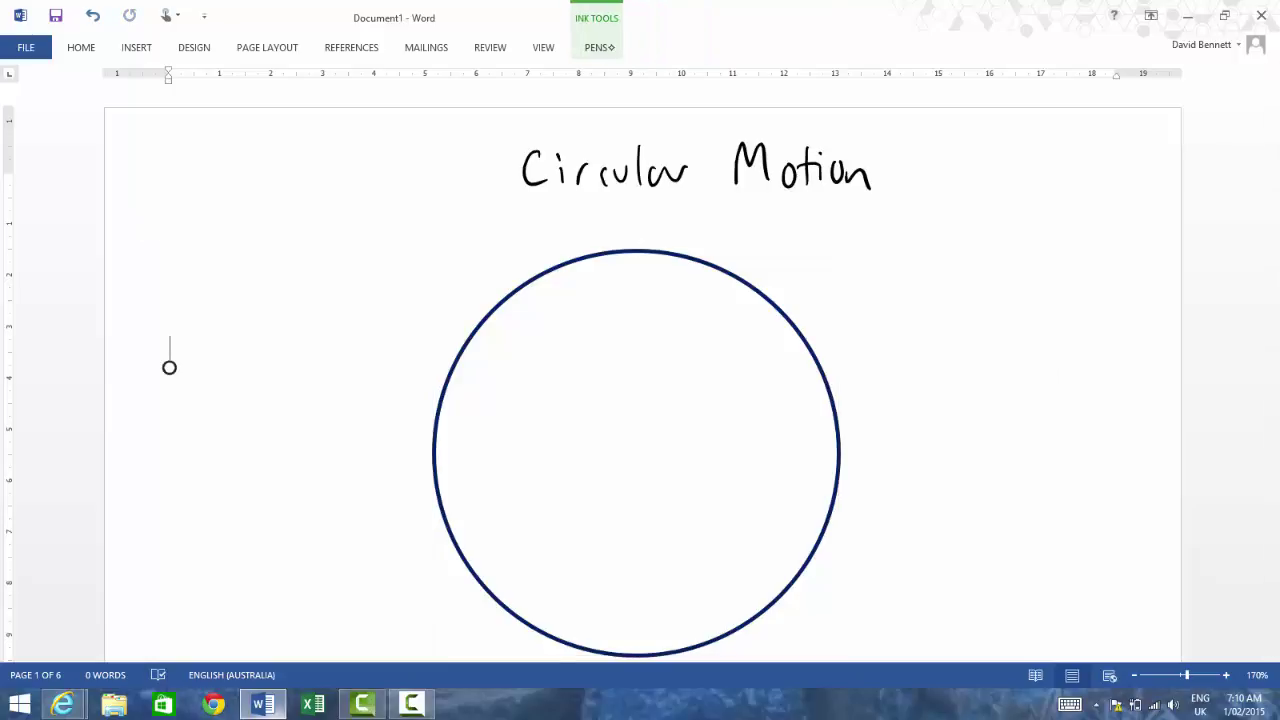
click(598, 47)
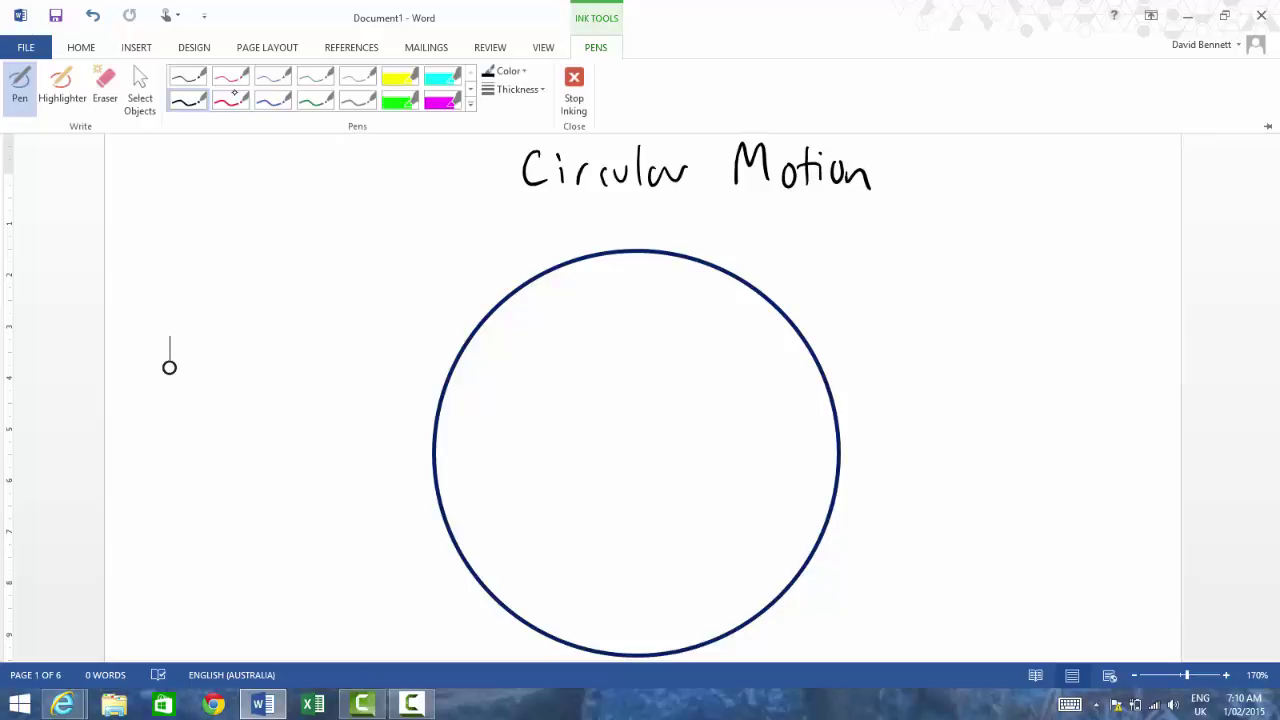
key(ctrl+F1)
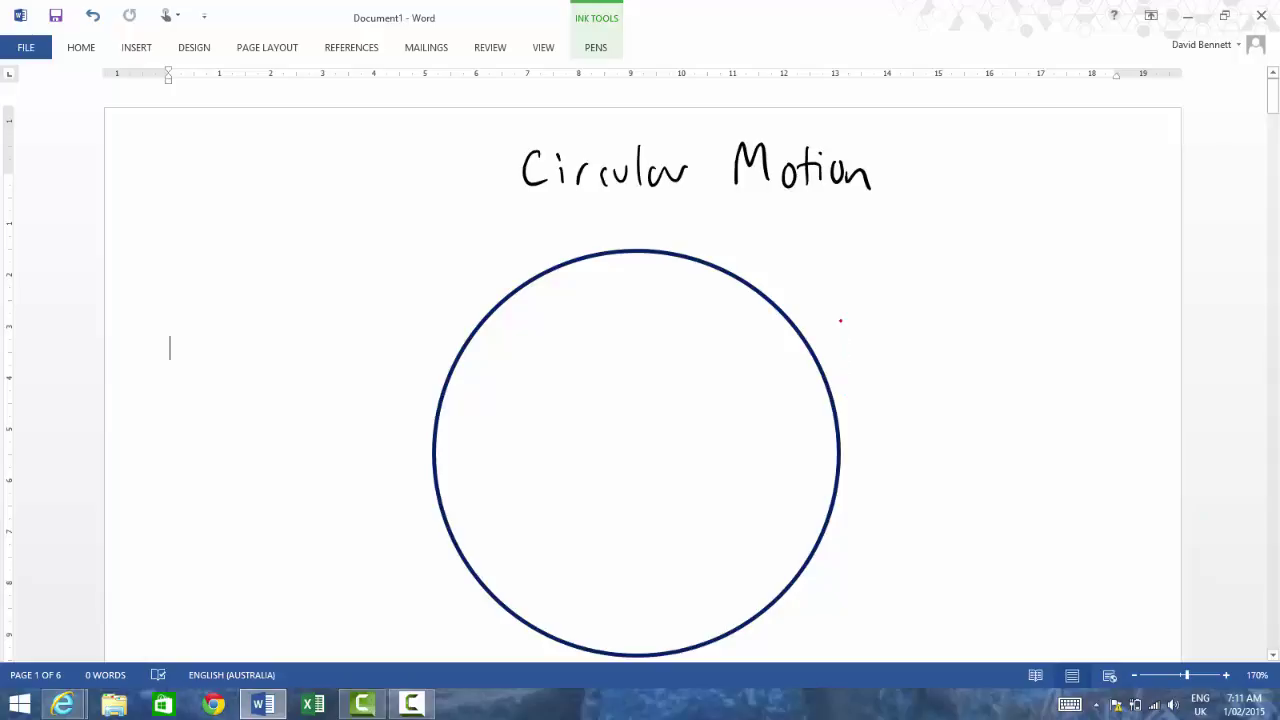
Draw two red dots on the circle with a tangent velocity arrow from each
drag(842, 450, 840, 455)
mouse_move(840, 322)
mouse_down()
mouse_move(839, 455)
mouse_move(839, 324)
mouse_move(831, 342)
mouse_move(852, 349)
mouse_up()
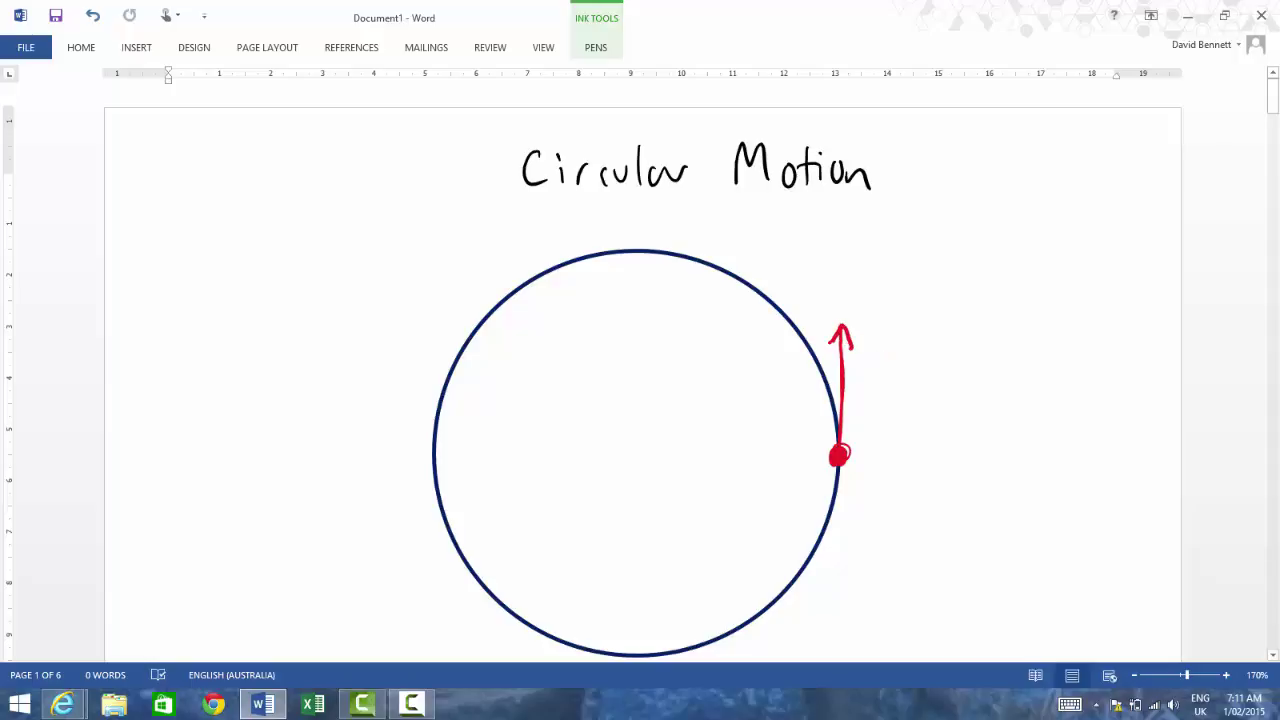
key(super)
key(super)
drag(804, 340, 801, 339)
mouse_move(729, 231)
mouse_down()
mouse_move(797, 338)
mouse_move(729, 232)
mouse_move(731, 256)
mouse_move(752, 243)
mouse_up()
click(748, 232)
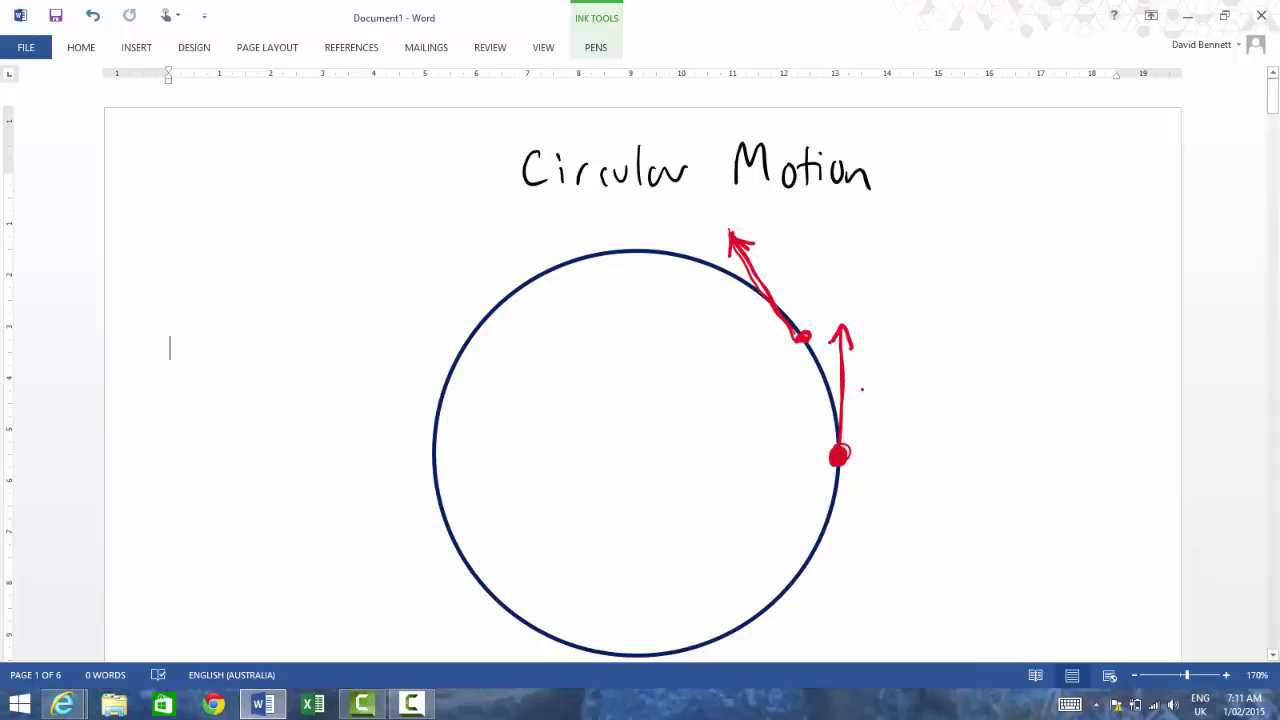
Label the arrows v0 and v and start writing Δv beside the diagram
mouse_move(862, 388)
mouse_down()
mouse_move(868, 404)
mouse_move(880, 382)
mouse_move(882, 414)
mouse_move(887, 403)
mouse_up()
mouse_move(787, 263)
mouse_down()
mouse_move(791, 277)
mouse_move(800, 263)
mouse_up()
mouse_move(939, 244)
mouse_down()
mouse_move(942, 270)
mouse_move(958, 269)
mouse_move(940, 244)
mouse_move(1031, 268)
mouse_move(1066, 256)
mouse_move(1077, 285)
mouse_move(1148, 256)
mouse_move(1156, 271)
mouse_up()
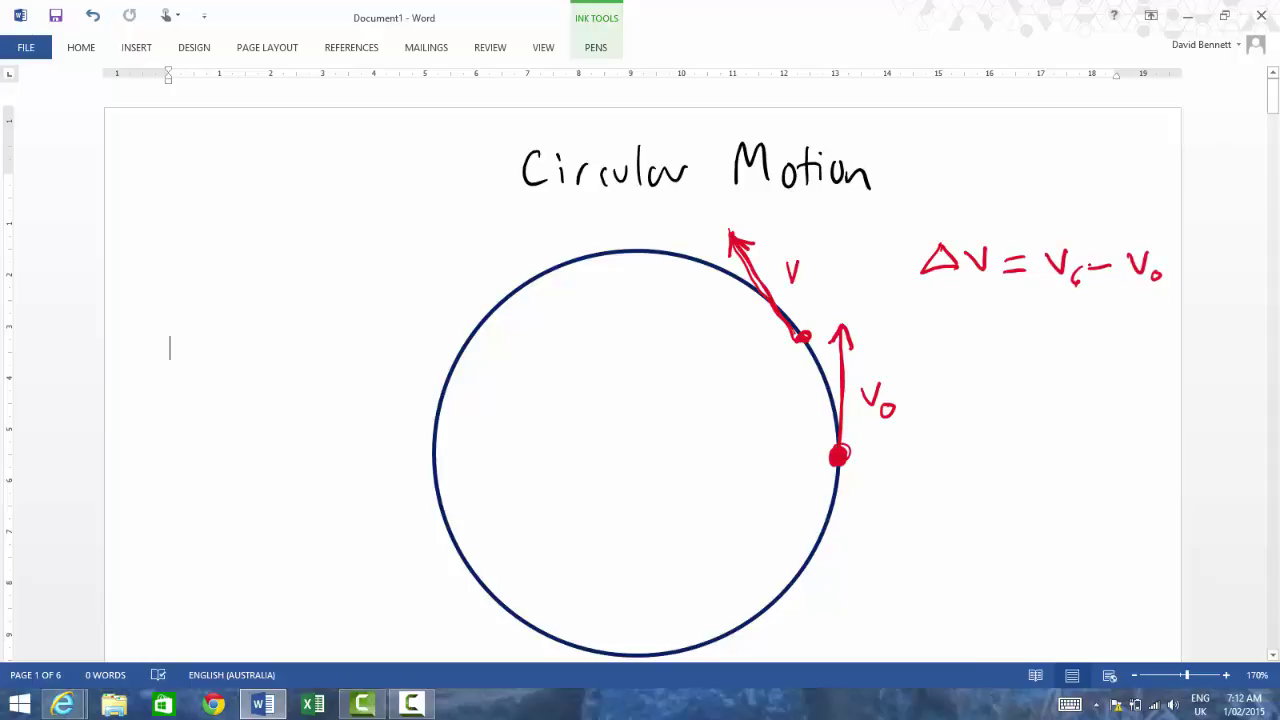
Erase the stray subscript after the first v in Δv = v − v0, then resume the red pen
click(596, 47)
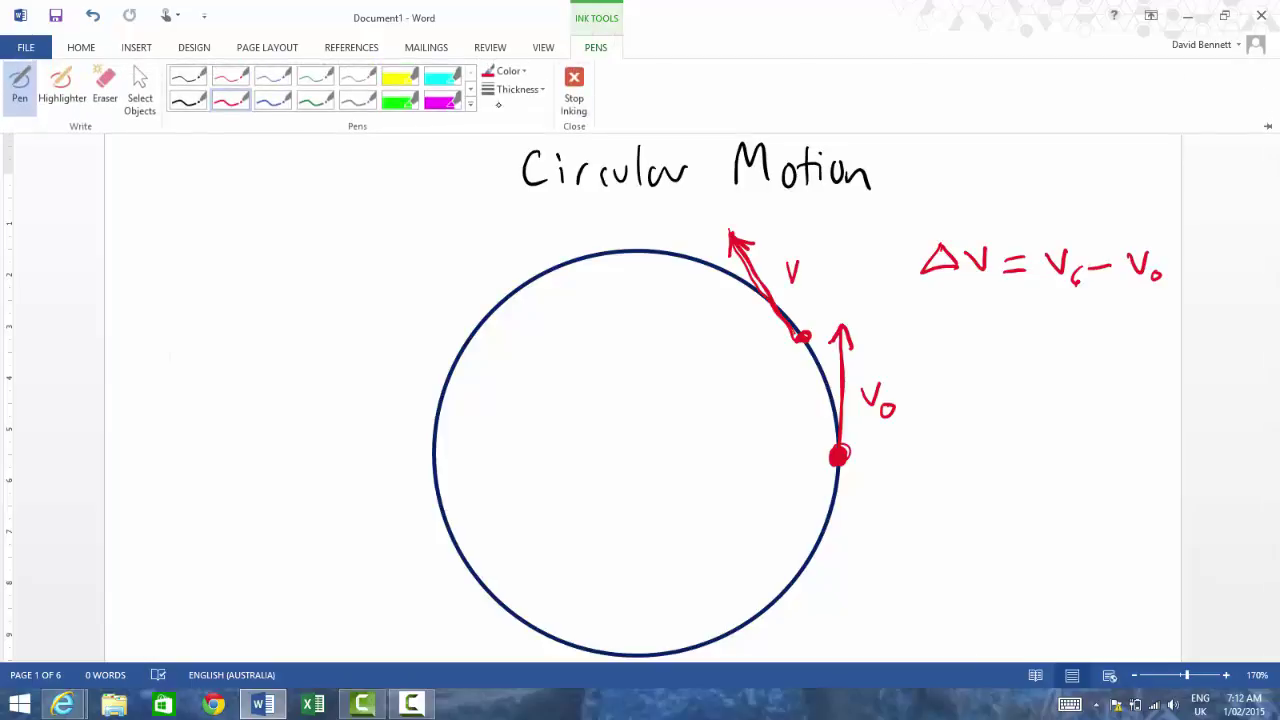
click(101, 88)
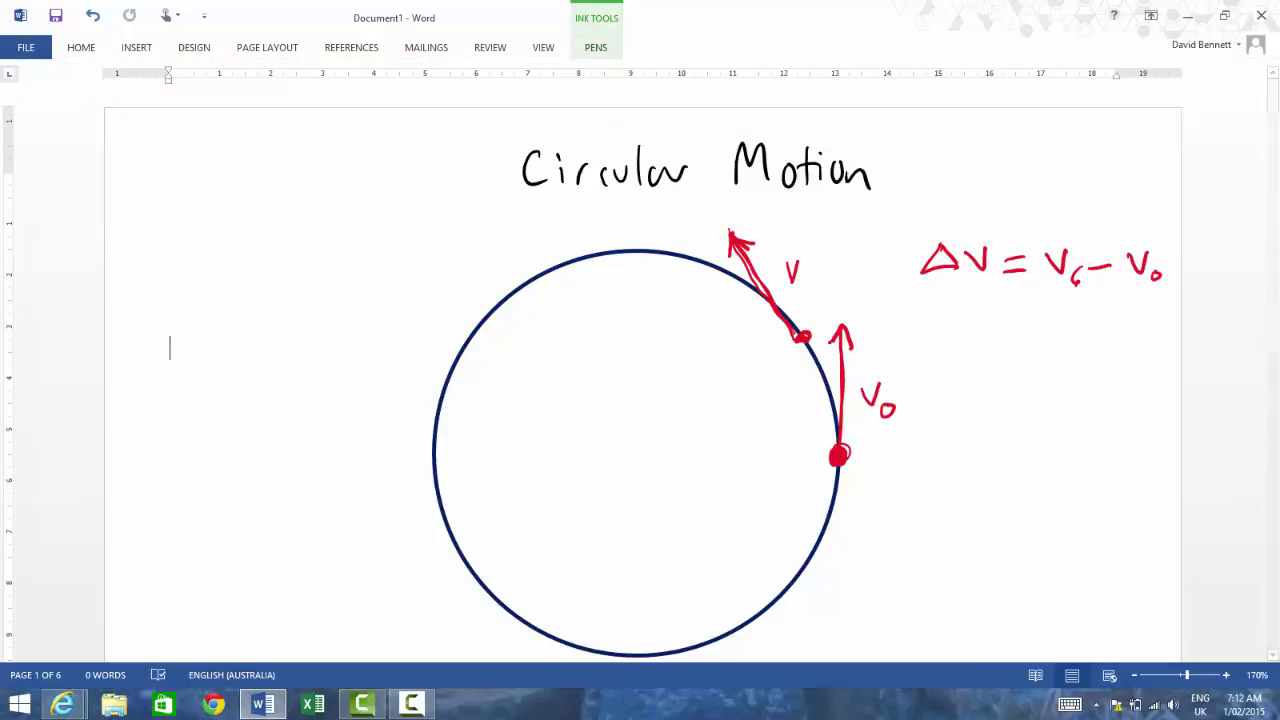
click(1077, 285)
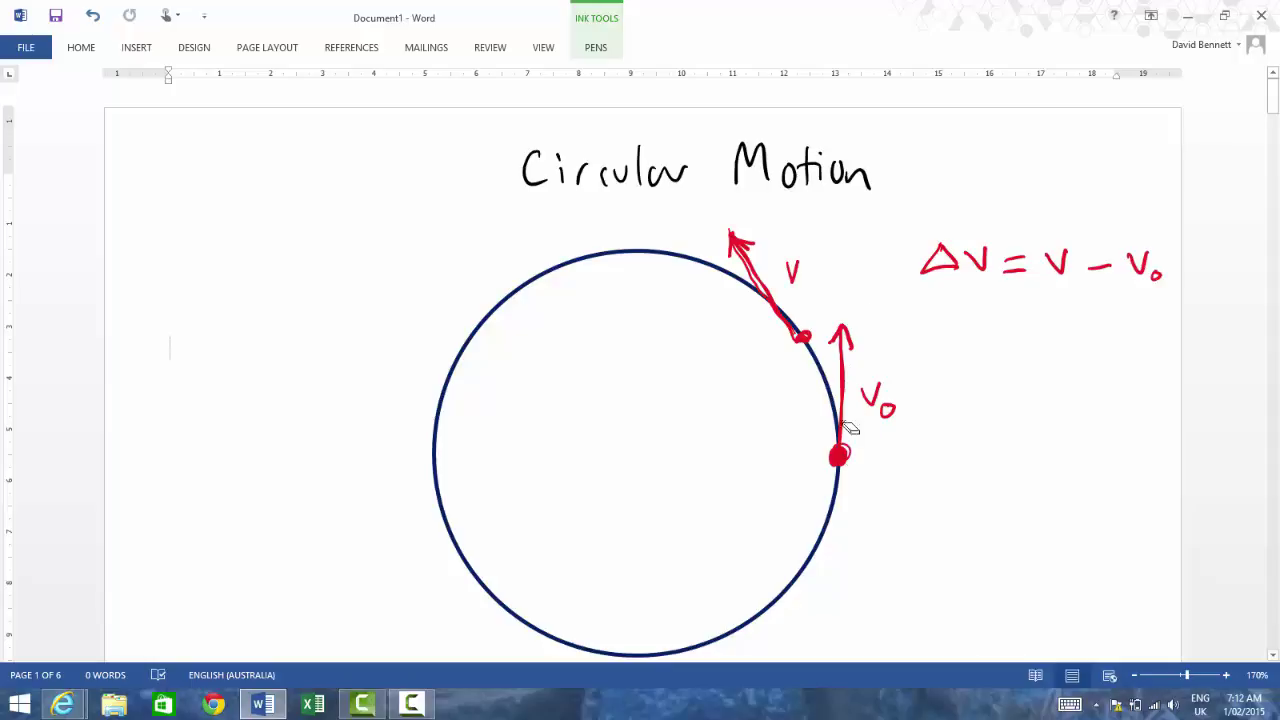
click(595, 47)
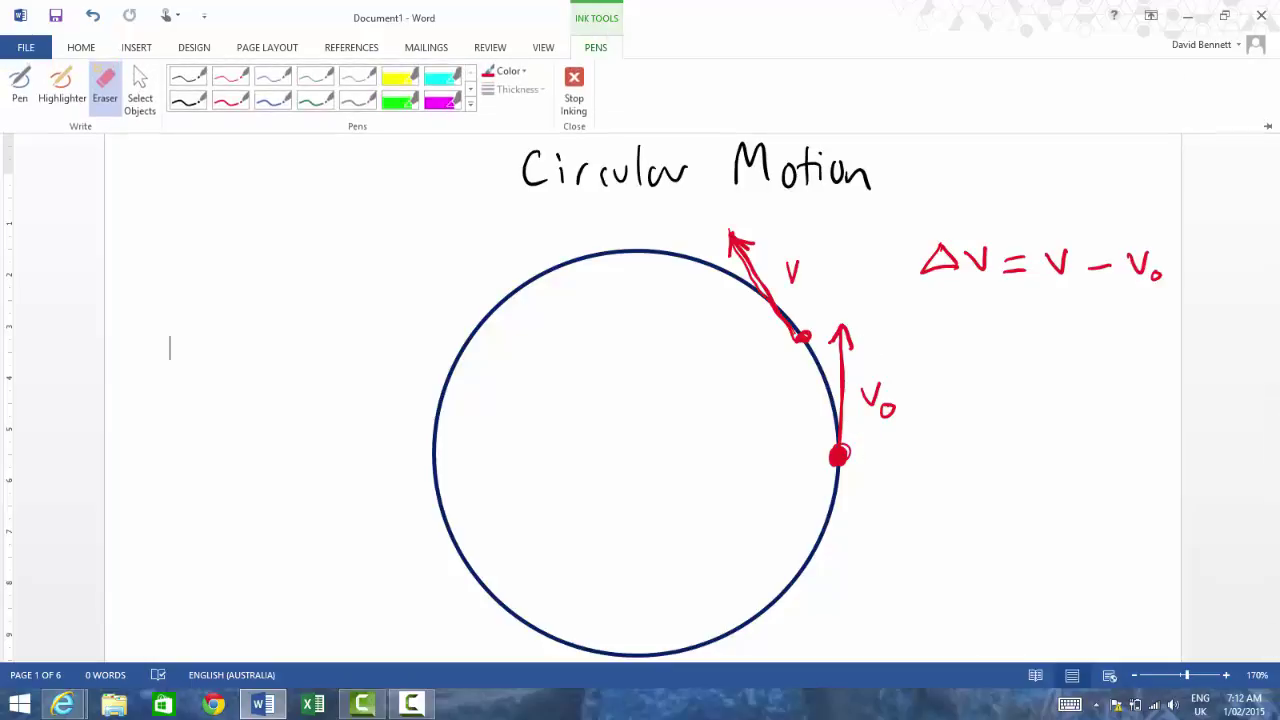
click(226, 97)
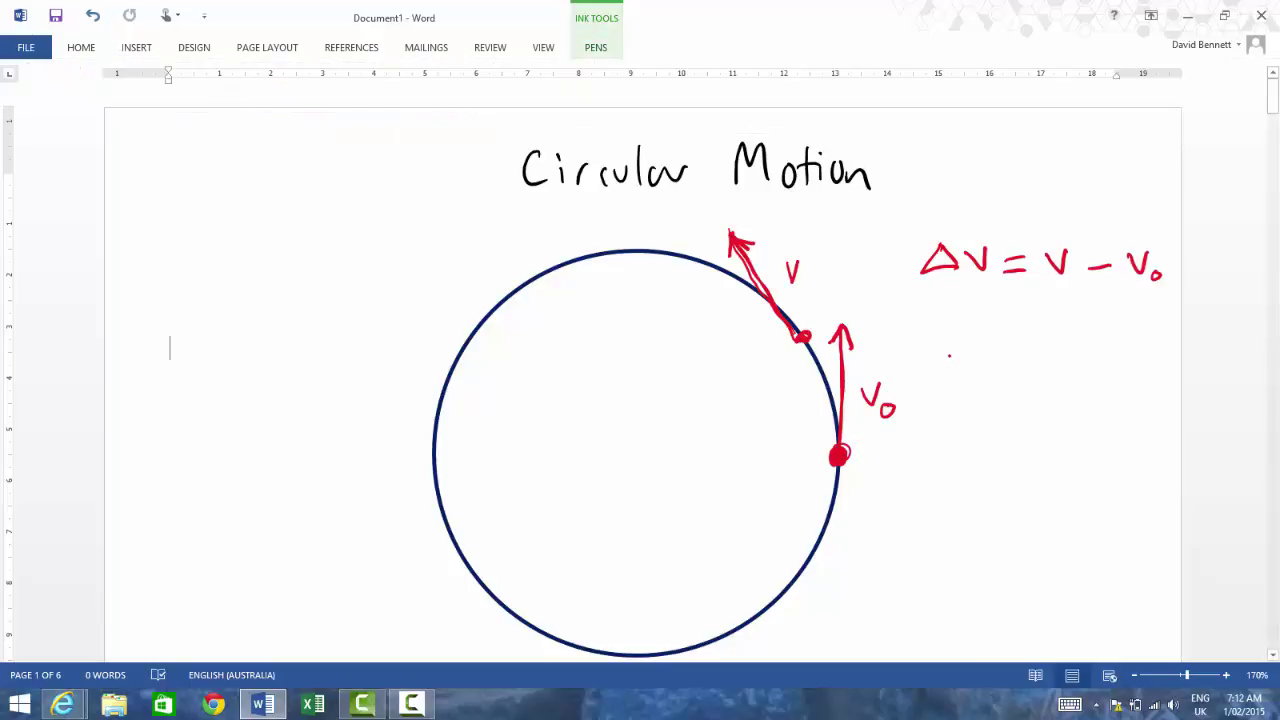
Draw a downward arrow by the equation and the red v, v0, Δv vector triangle inside the circle
mouse_move(952, 340)
mouse_down()
mouse_move(944, 472)
mouse_move(960, 458)
mouse_up()
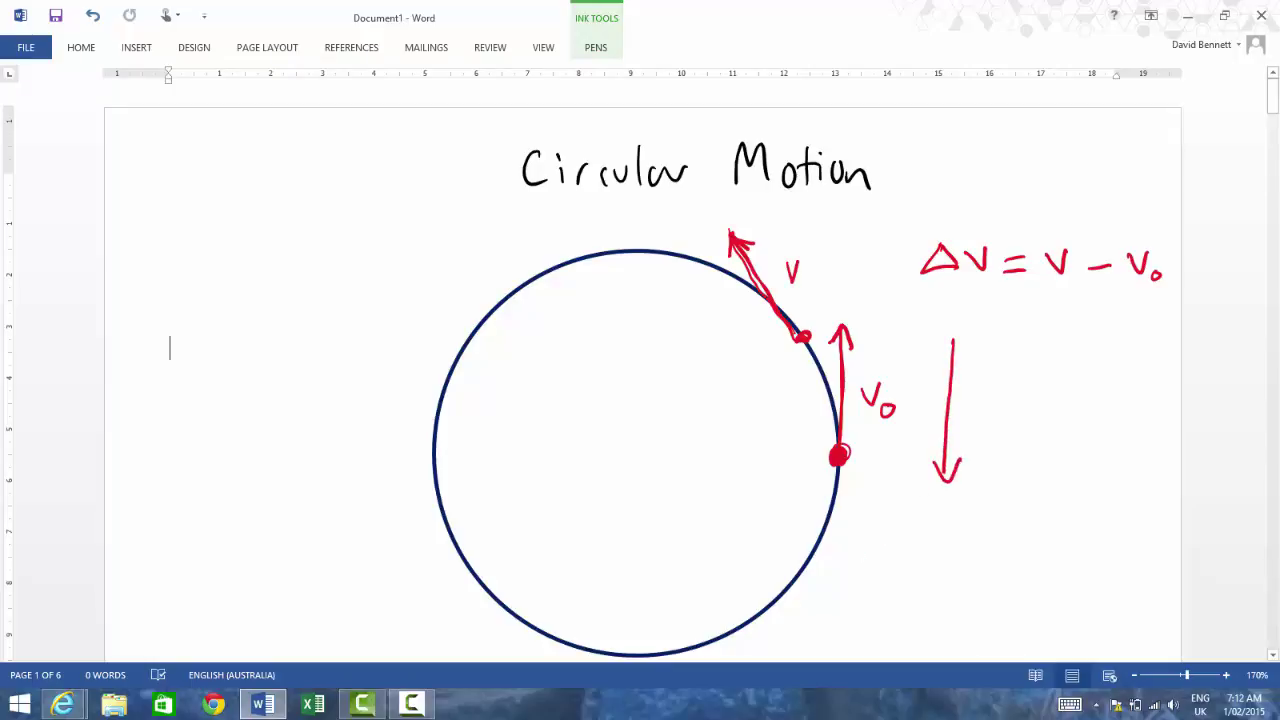
drag(731, 234, 714, 404)
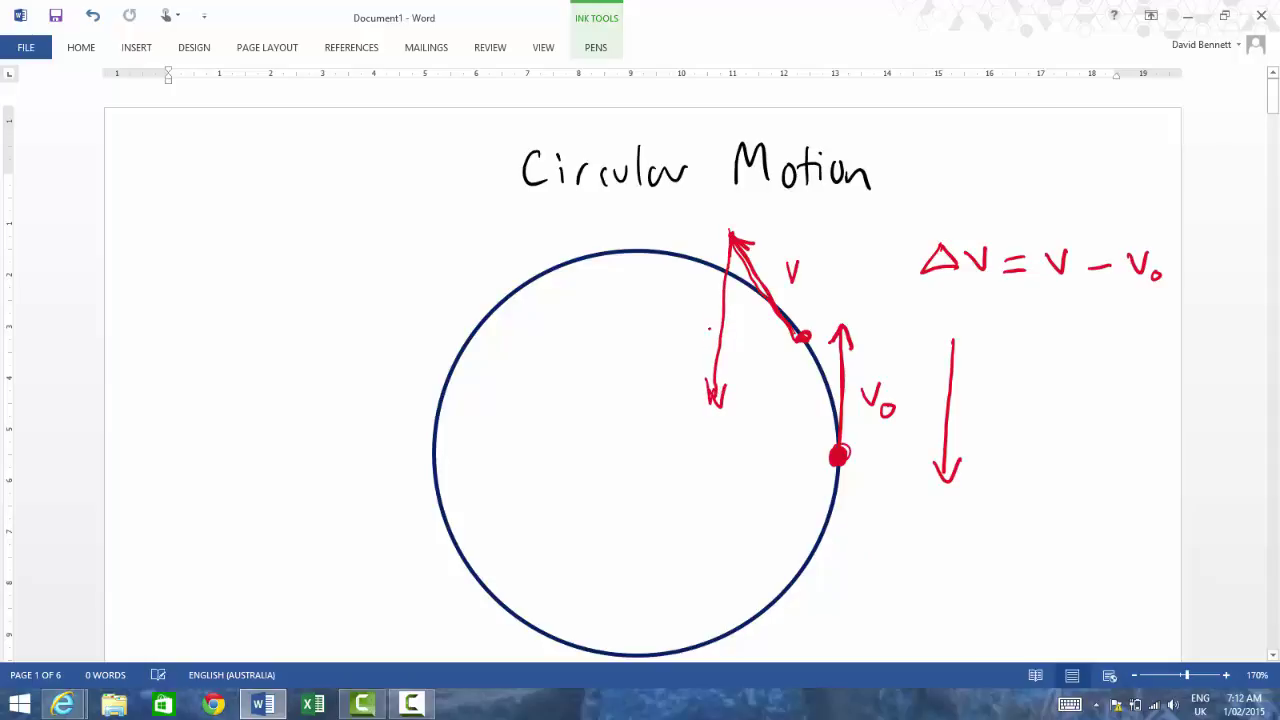
mouse_move(683, 308)
mouse_down()
mouse_move(690, 323)
mouse_move(698, 306)
mouse_move(709, 320)
mouse_up()
mouse_move(806, 342)
mouse_down()
mouse_move(722, 408)
mouse_move(808, 346)
mouse_up()
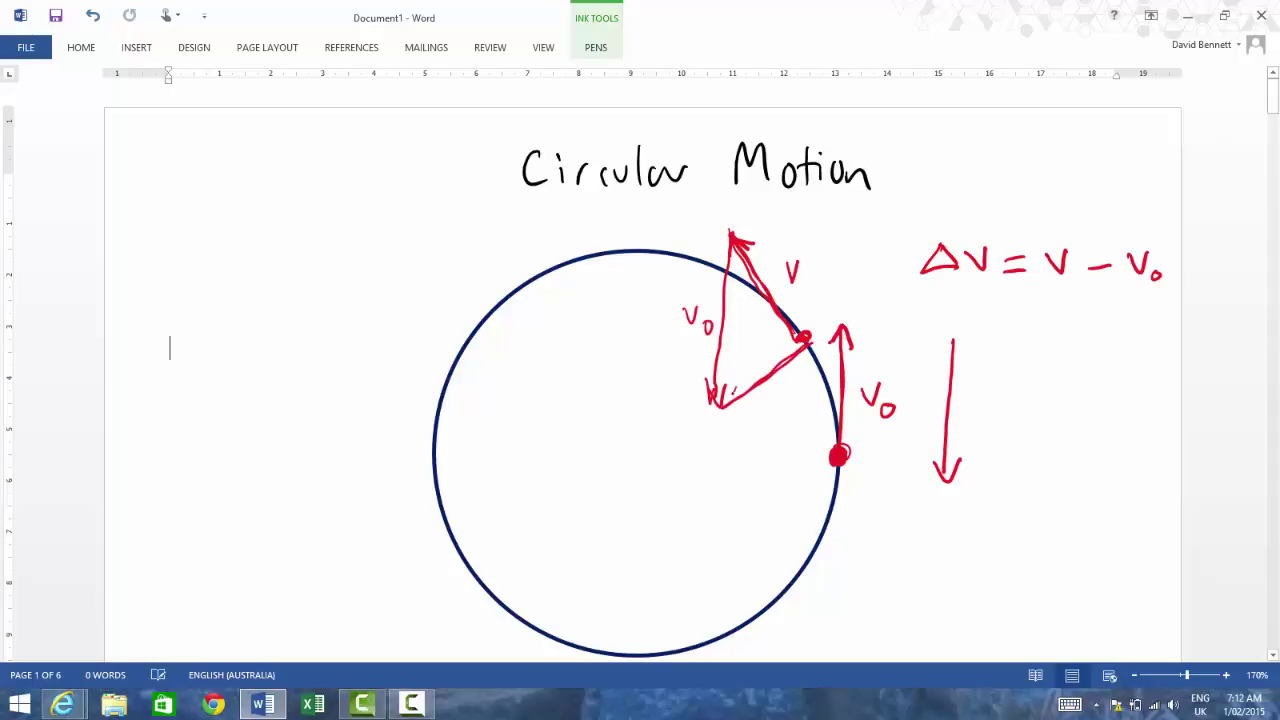
mouse_move(735, 387)
mouse_down()
mouse_move(742, 416)
mouse_move(777, 418)
mouse_move(769, 396)
mouse_move(803, 395)
mouse_up()
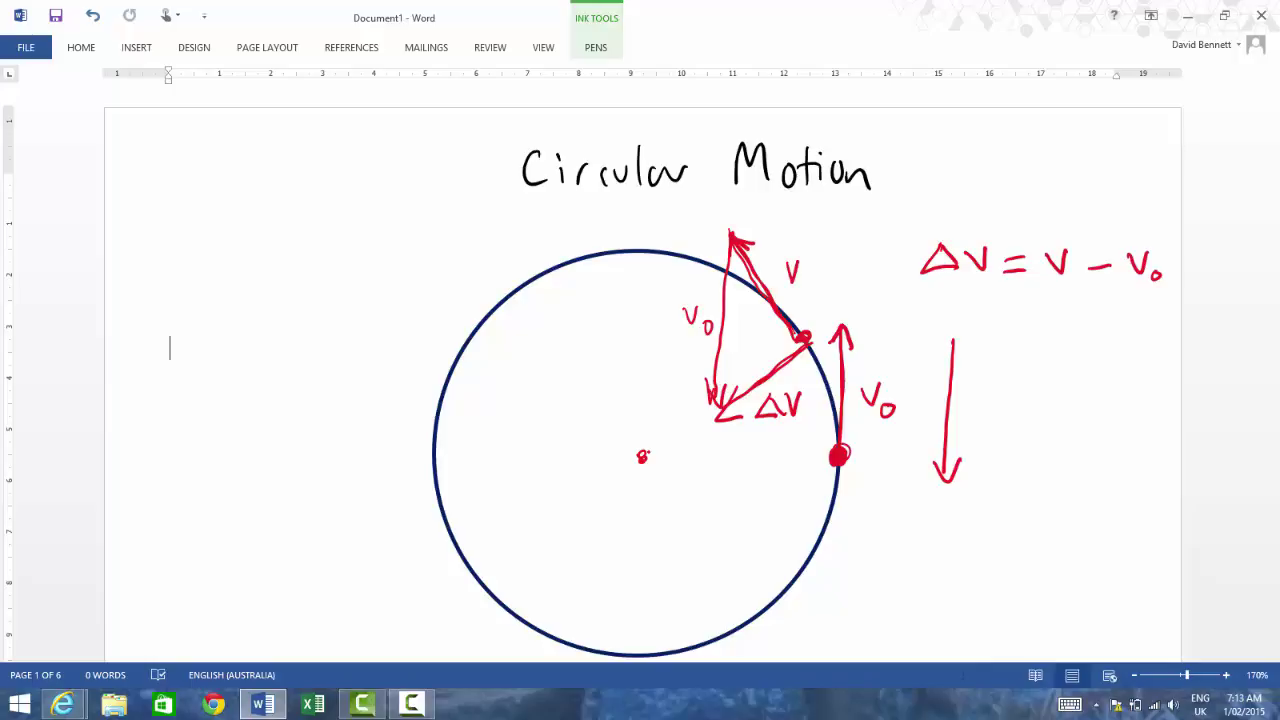
Below the circle, write Δv = v − v0 and begin the bracketed note '(Vector'
drag(1082, 560, 1098, 380)
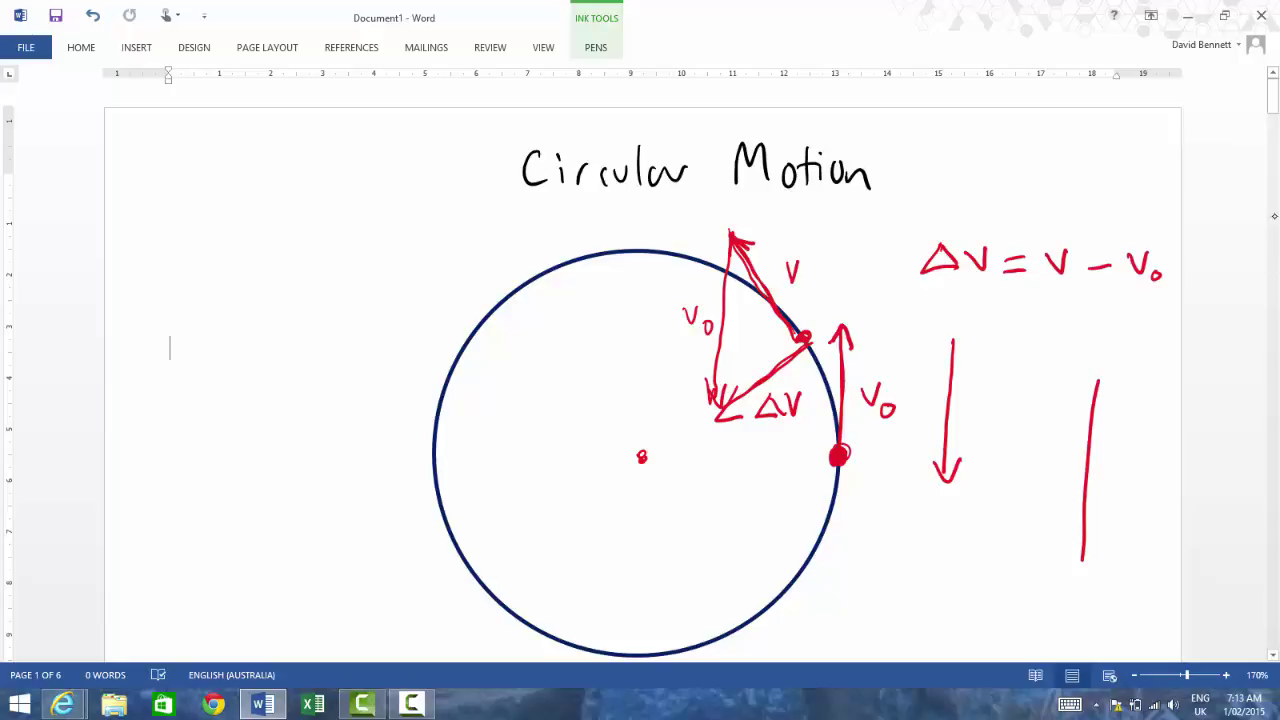
drag(1276, 112, 1276, 122)
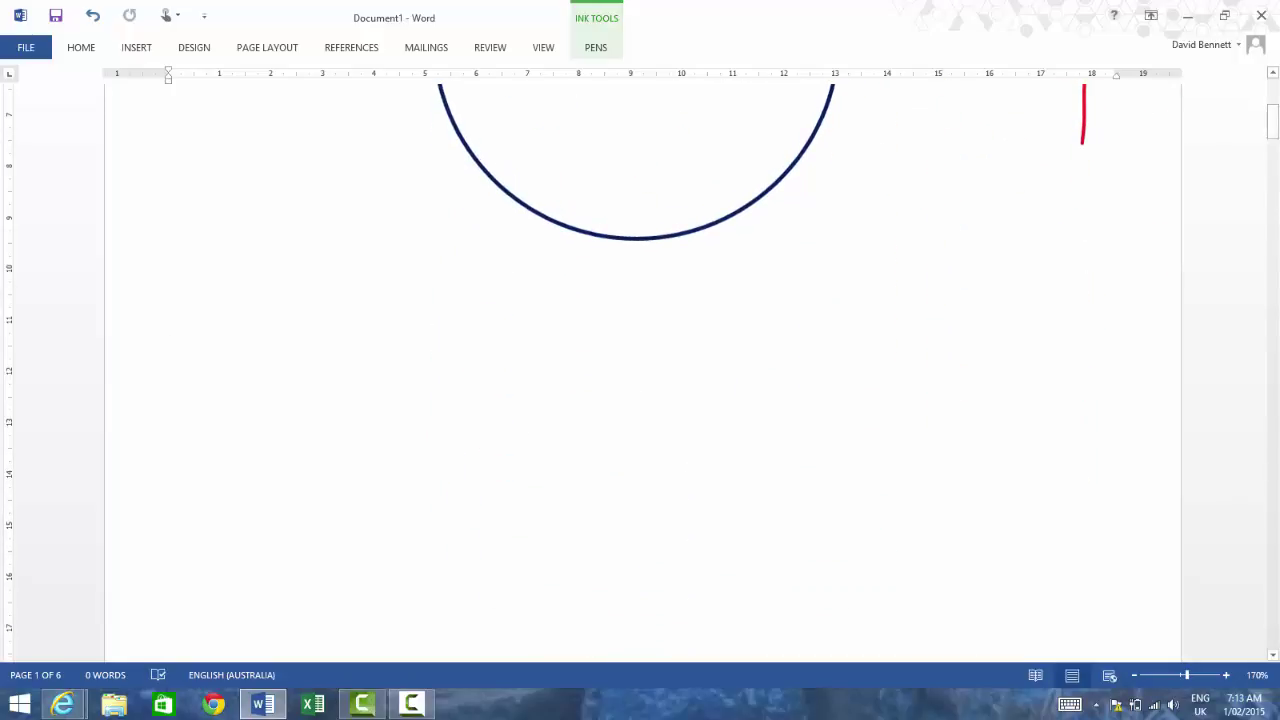
mouse_move(467, 302)
mouse_down()
mouse_move(455, 335)
mouse_move(488, 339)
mouse_move(511, 301)
mouse_move(619, 336)
mouse_move(628, 305)
mouse_move(695, 337)
mouse_up()
mouse_move(695, 337)
mouse_down()
mouse_move(704, 311)
mouse_move(710, 338)
mouse_move(713, 322)
mouse_up()
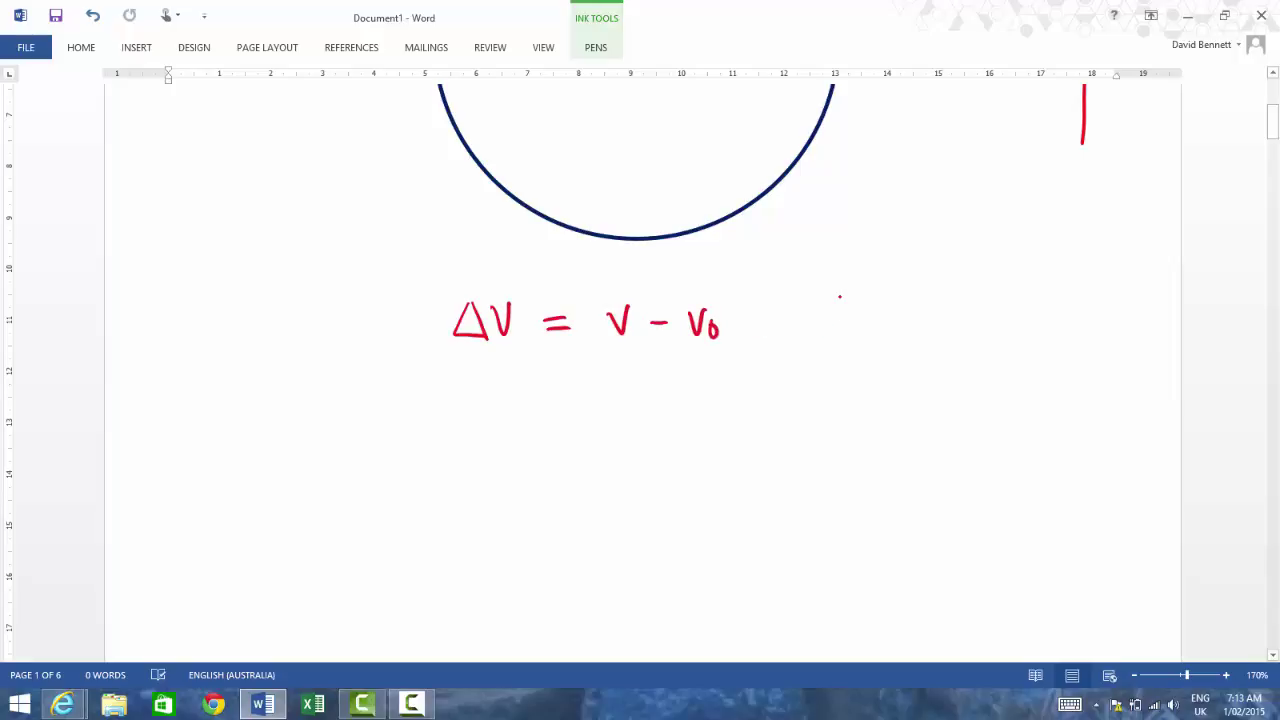
mouse_move(842, 293)
mouse_down()
mouse_move(834, 344)
mouse_move(872, 336)
mouse_move(882, 303)
mouse_up()
mouse_move(888, 326)
mouse_down()
mouse_move(935, 306)
mouse_move(939, 336)
mouse_up()
Finish the '(Vector)' note, then write F = ma and Fc = mac beneath it
drag(928, 318, 965, 334)
drag(972, 320, 1001, 339)
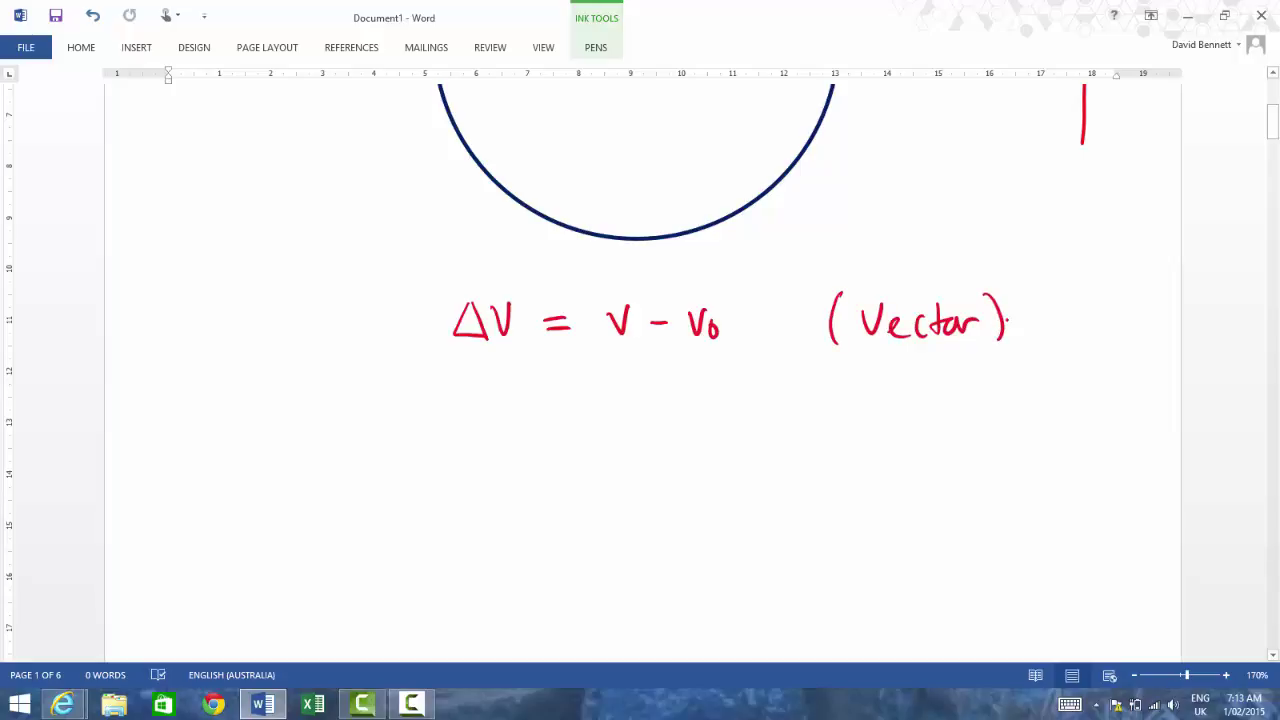
mouse_move(444, 383)
mouse_down()
mouse_move(445, 420)
mouse_move(466, 383)
mouse_move(450, 401)
mouse_move(603, 420)
mouse_move(674, 422)
mouse_up()
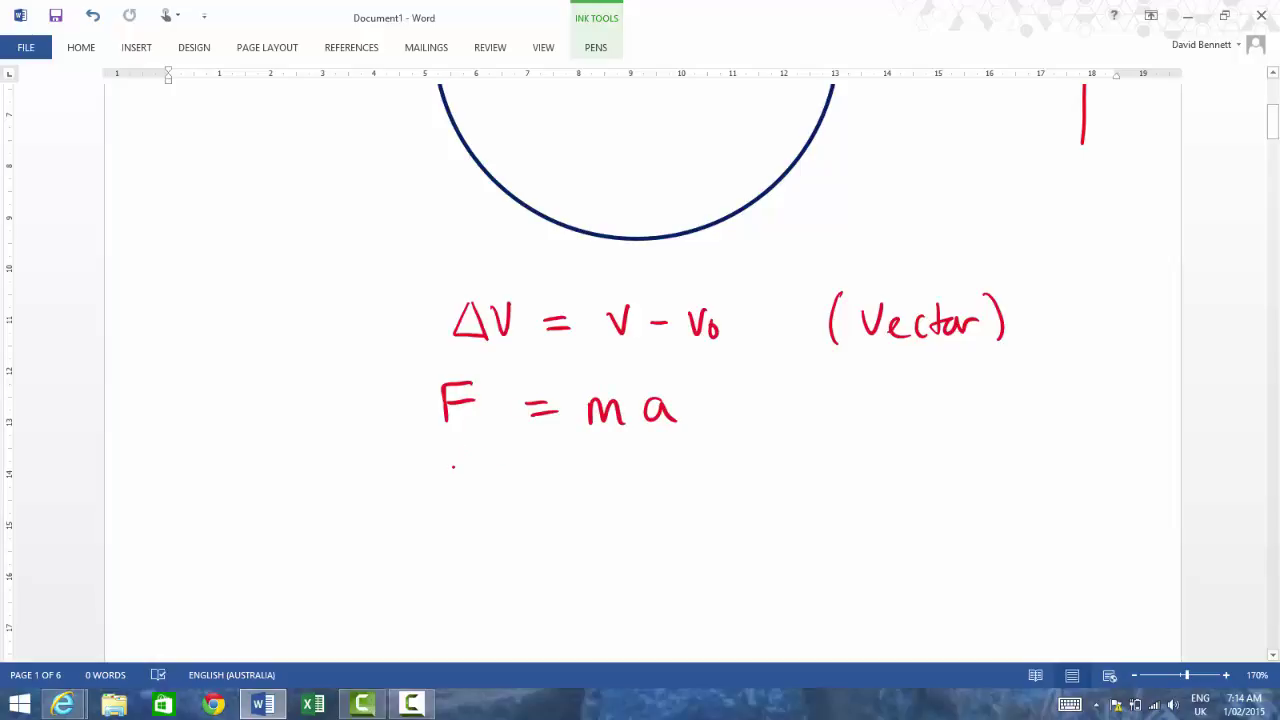
mouse_move(451, 462)
mouse_down()
mouse_move(450, 494)
mouse_move(482, 452)
mouse_move(478, 474)
mouse_move(502, 500)
mouse_move(568, 471)
mouse_move(607, 488)
mouse_move(664, 468)
mouse_move(733, 494)
mouse_up()
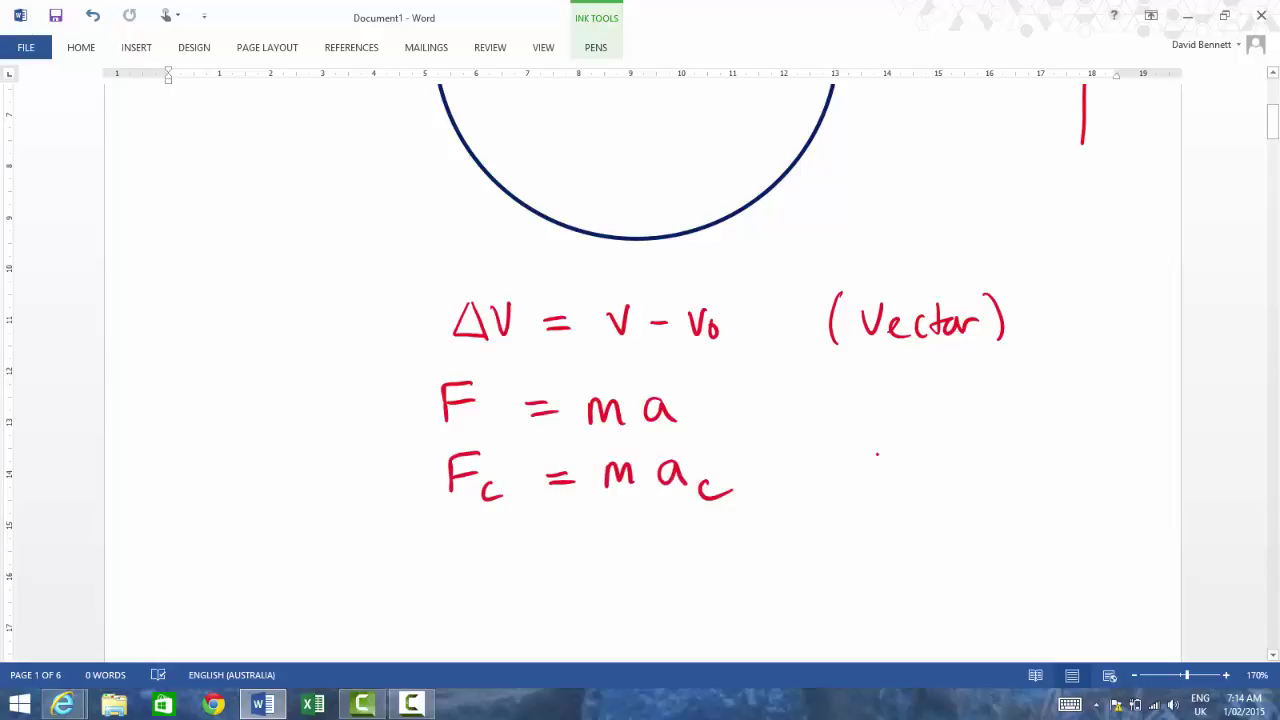
Write ac = v²/r to the right of Fc = mac
mouse_move(925, 464)
mouse_down()
mouse_move(917, 490)
mouse_move(954, 502)
mouse_move(997, 472)
mouse_move(1003, 486)
mouse_move(1035, 480)
mouse_move(1046, 456)
mouse_move(1075, 461)
mouse_up()
drag(1015, 506, 1067, 500)
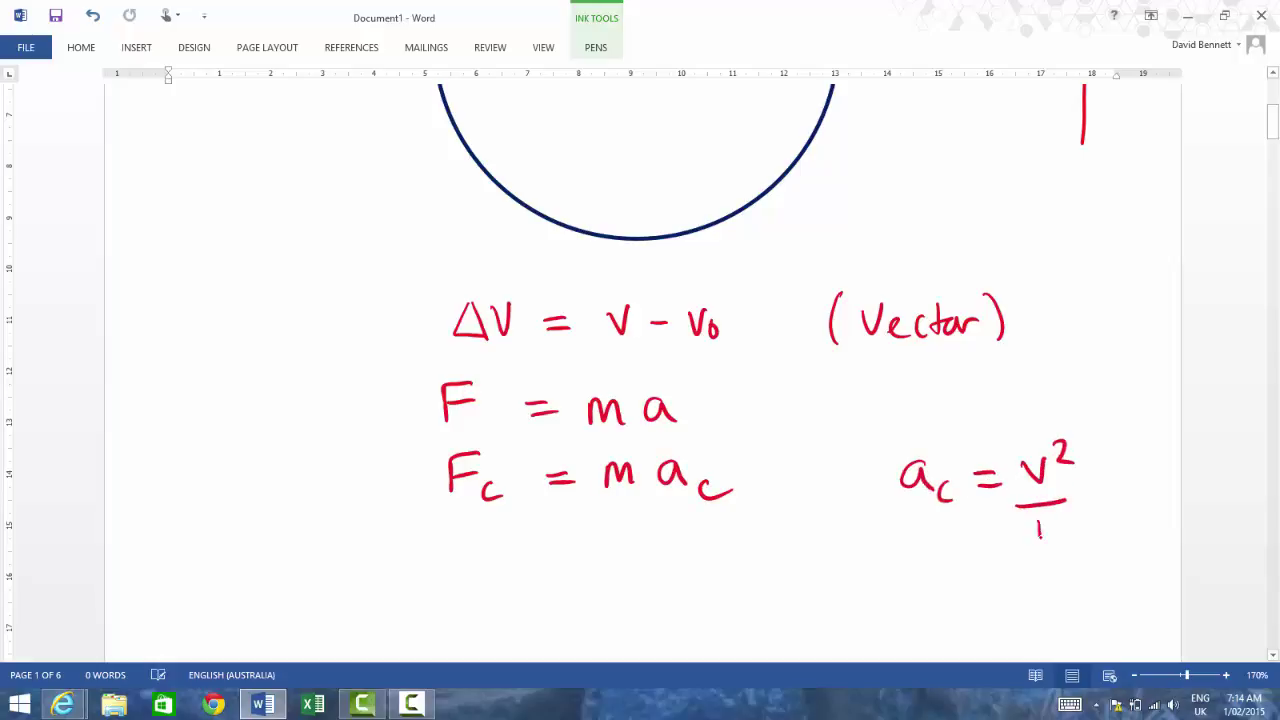
drag(1040, 538, 1064, 523)
drag(1276, 134, 1277, 139)
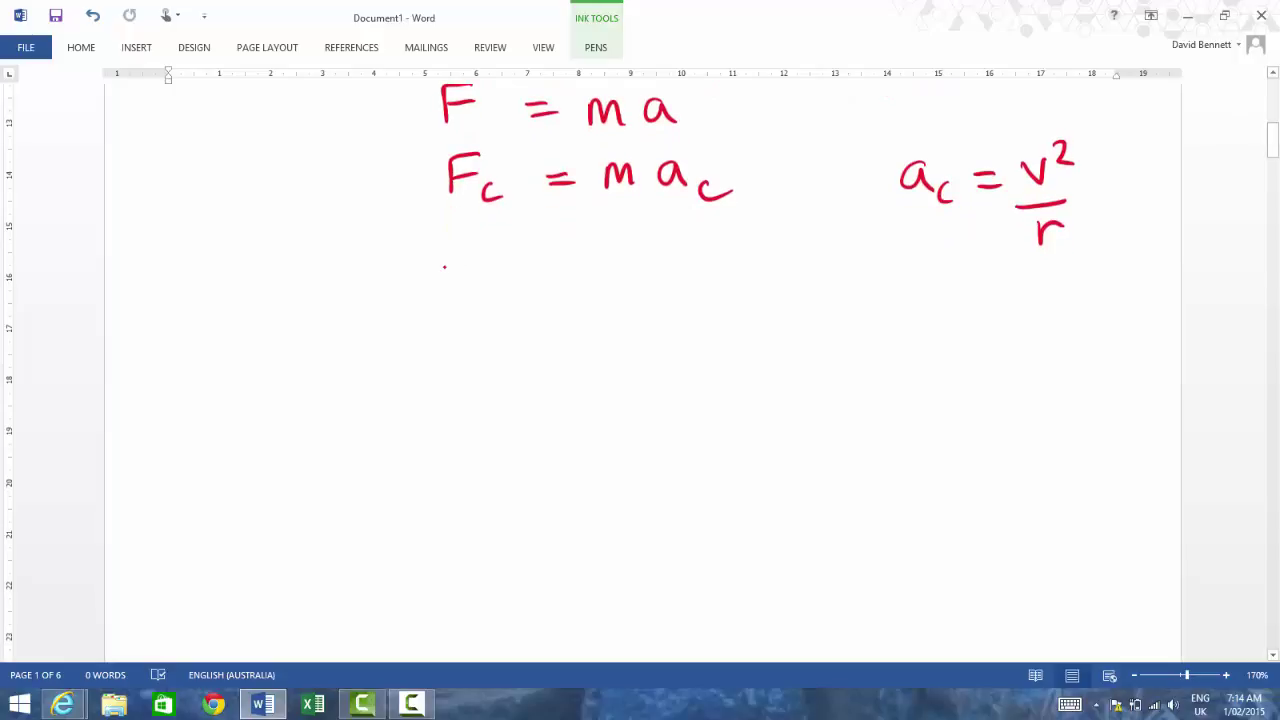
Write Fc = mv²/r under Fc = mac and enclose it in a red box
mouse_move(447, 260)
mouse_down()
mouse_move(446, 294)
mouse_move(479, 257)
mouse_move(477, 276)
mouse_move(511, 305)
mouse_move(576, 275)
mouse_move(580, 287)
mouse_move(626, 278)
mouse_move(650, 292)
mouse_move(672, 268)
mouse_move(733, 272)
mouse_up()
mouse_move(621, 307)
mouse_down()
mouse_move(707, 309)
mouse_move(666, 348)
mouse_move(690, 330)
mouse_up()
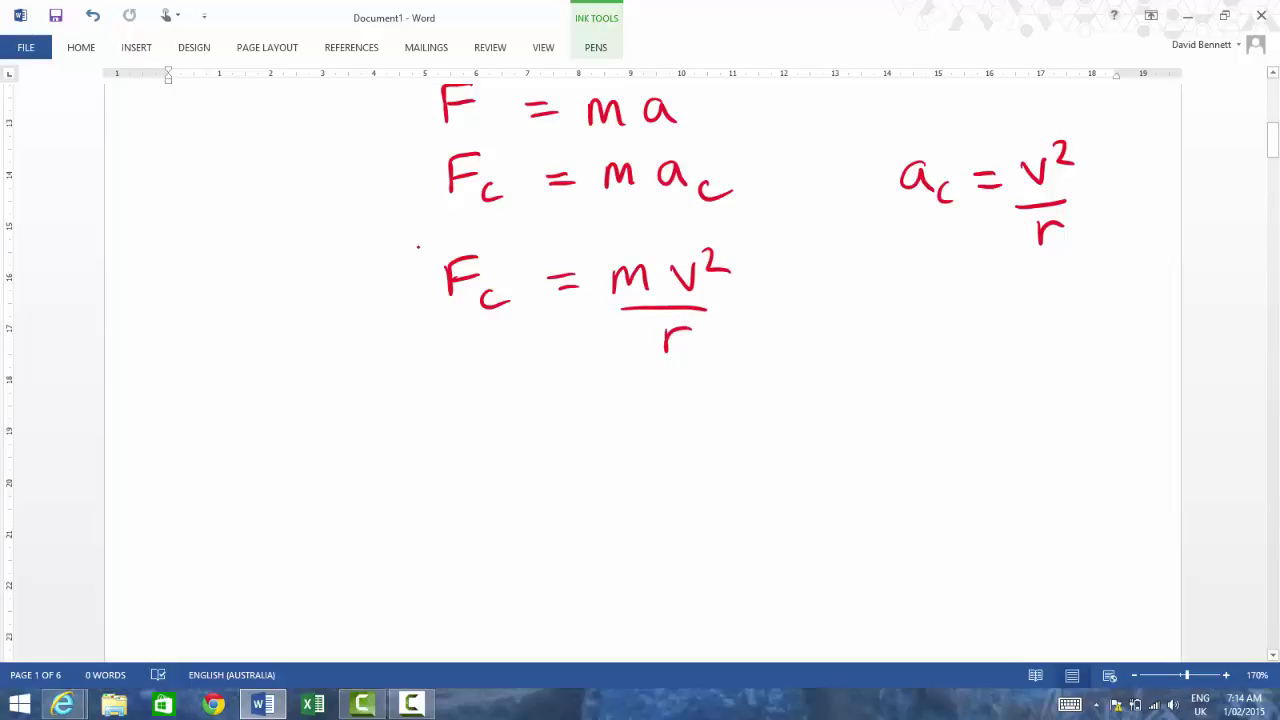
mouse_move(418, 234)
mouse_down()
mouse_move(418, 339)
mouse_move(432, 346)
mouse_move(617, 365)
mouse_move(776, 351)
mouse_up()
mouse_move(418, 232)
mouse_down()
mouse_move(758, 233)
mouse_move(776, 256)
mouse_move(785, 358)
mouse_up()
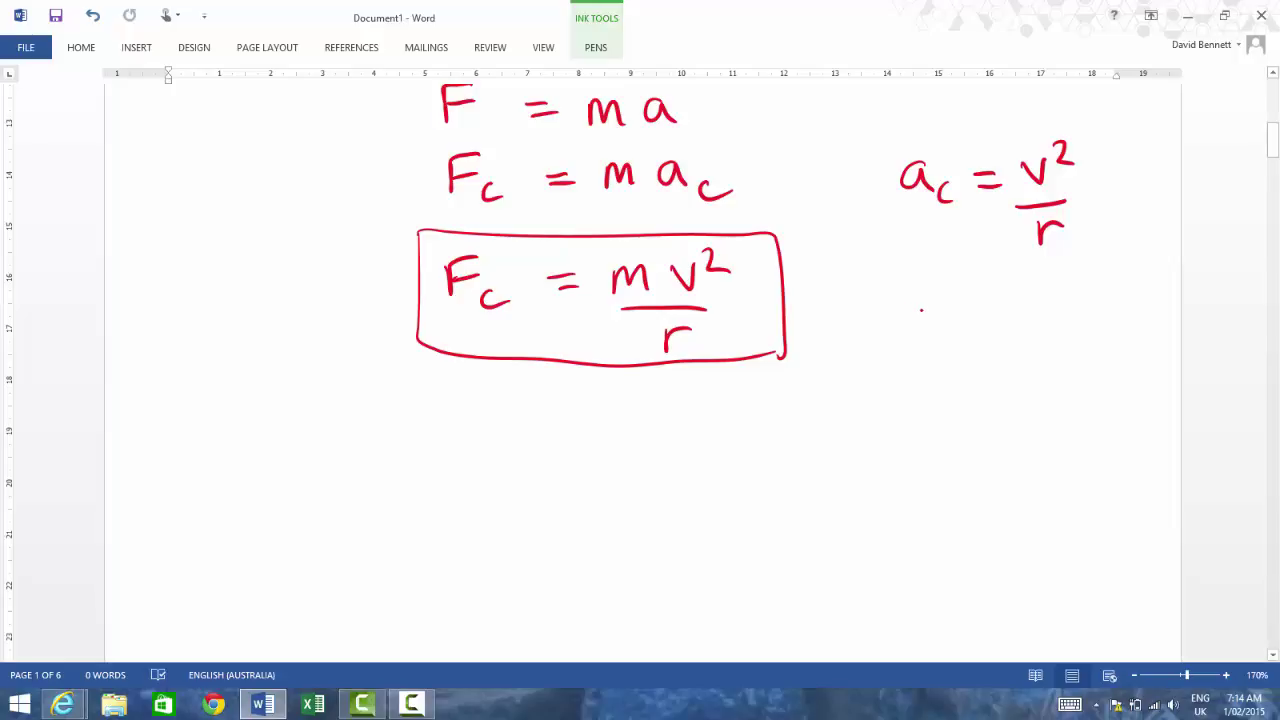
Write v = 2πr/T beside the boxed formula
mouse_move(927, 298)
mouse_down()
mouse_move(958, 291)
mouse_move(994, 316)
mouse_up()
drag(1023, 290, 1058, 312)
mouse_move(1066, 288)
mouse_down()
mouse_move(1068, 310)
mouse_move(1078, 288)
mouse_move(1088, 310)
mouse_move(1114, 290)
mouse_up()
mouse_move(1015, 334)
mouse_down()
mouse_move(1110, 330)
mouse_move(1066, 381)
mouse_move(1090, 356)
mouse_up()
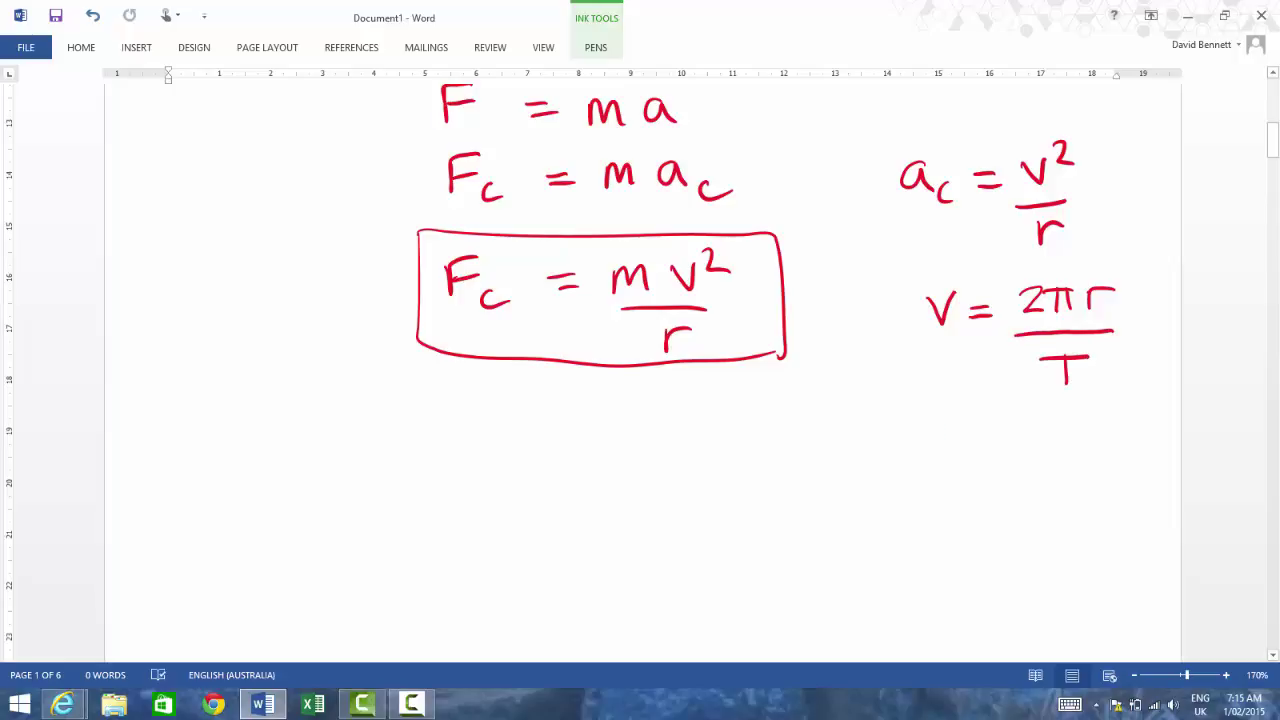
Write v² = 4π²r²/T² below v = 2πr/T
mouse_move(936, 424)
mouse_down()
mouse_move(956, 447)
mouse_move(980, 425)
mouse_move(1026, 432)
mouse_up()
mouse_move(1006, 445)
mouse_down()
mouse_move(1078, 434)
mouse_move(1066, 447)
mouse_move(1101, 447)
mouse_move(1110, 413)
mouse_move(1183, 420)
mouse_up()
mouse_move(1050, 467)
mouse_down()
mouse_move(1131, 459)
mouse_move(1099, 502)
mouse_move(1121, 478)
mouse_up()
drag(1127, 470, 1146, 484)
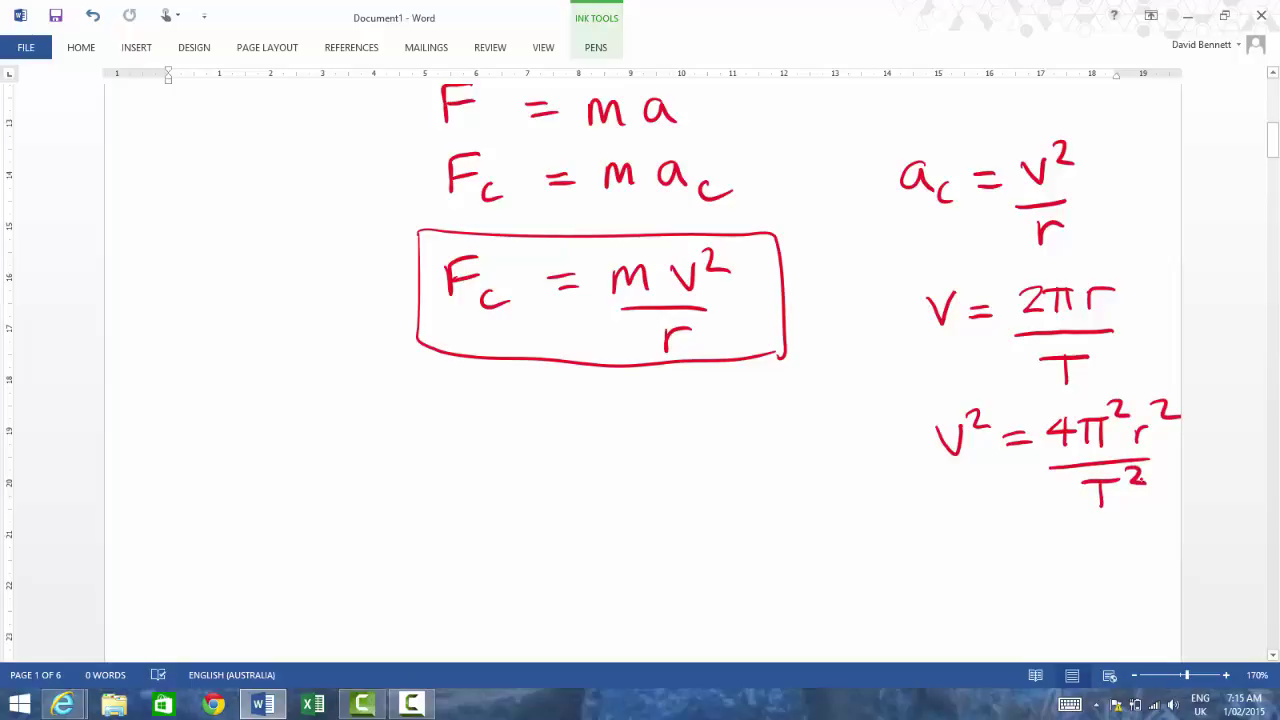
Substitute into Fc as m·4π²r²/(rT²) and strike out the cancelling r
drag(352, 429, 352, 465)
mouse_move(352, 425)
mouse_down()
mouse_move(379, 423)
mouse_move(377, 447)
mouse_move(400, 478)
mouse_move(457, 440)
mouse_up()
mouse_move(440, 451)
mouse_down()
mouse_move(598, 440)
mouse_move(590, 454)
mouse_up()
drag(612, 417, 608, 450)
mouse_move(624, 418)
mouse_down()
mouse_move(626, 448)
mouse_move(646, 418)
mouse_move(671, 447)
mouse_move(692, 419)
mouse_up()
drag(697, 400, 718, 417)
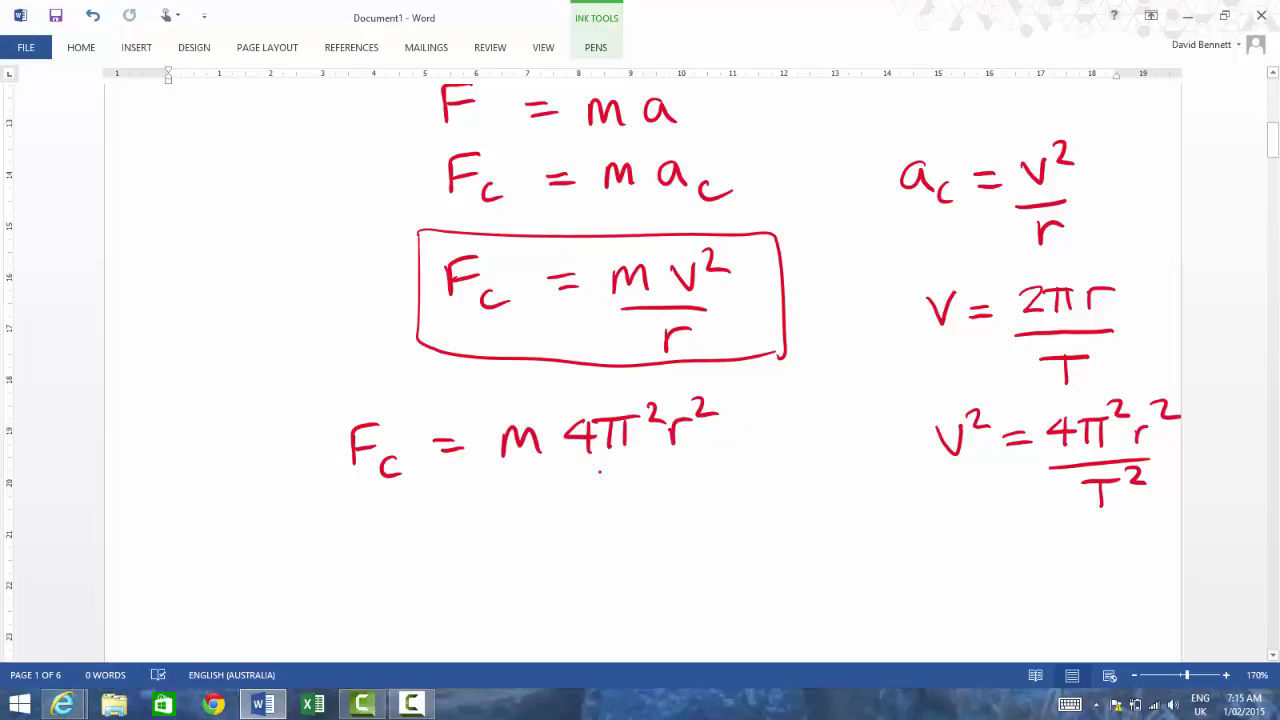
drag(503, 471, 716, 469)
mouse_move(548, 502)
mouse_down()
mouse_move(548, 523)
mouse_move(573, 500)
mouse_move(647, 503)
mouse_move(647, 523)
mouse_up()
drag(626, 491, 668, 490)
drag(676, 485, 704, 503)
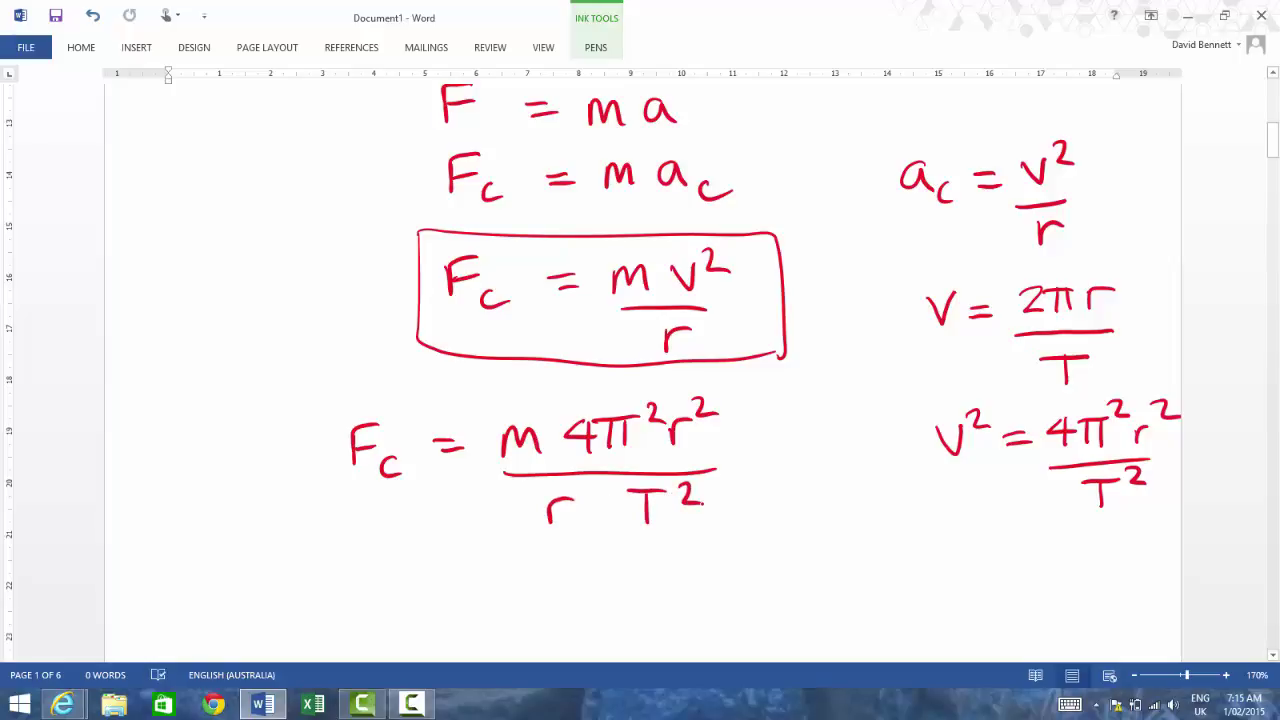
drag(585, 484, 532, 530)
drag(718, 397, 695, 432)
Write the simplified result Fc = m4πr/T² below
mouse_move(372, 566)
mouse_down()
mouse_move(371, 611)
mouse_move(405, 560)
mouse_up()
mouse_move(372, 588)
mouse_down()
mouse_move(402, 585)
mouse_move(431, 614)
mouse_up()
mouse_move(454, 591)
mouse_down()
mouse_move(529, 599)
mouse_move(568, 597)
mouse_up()
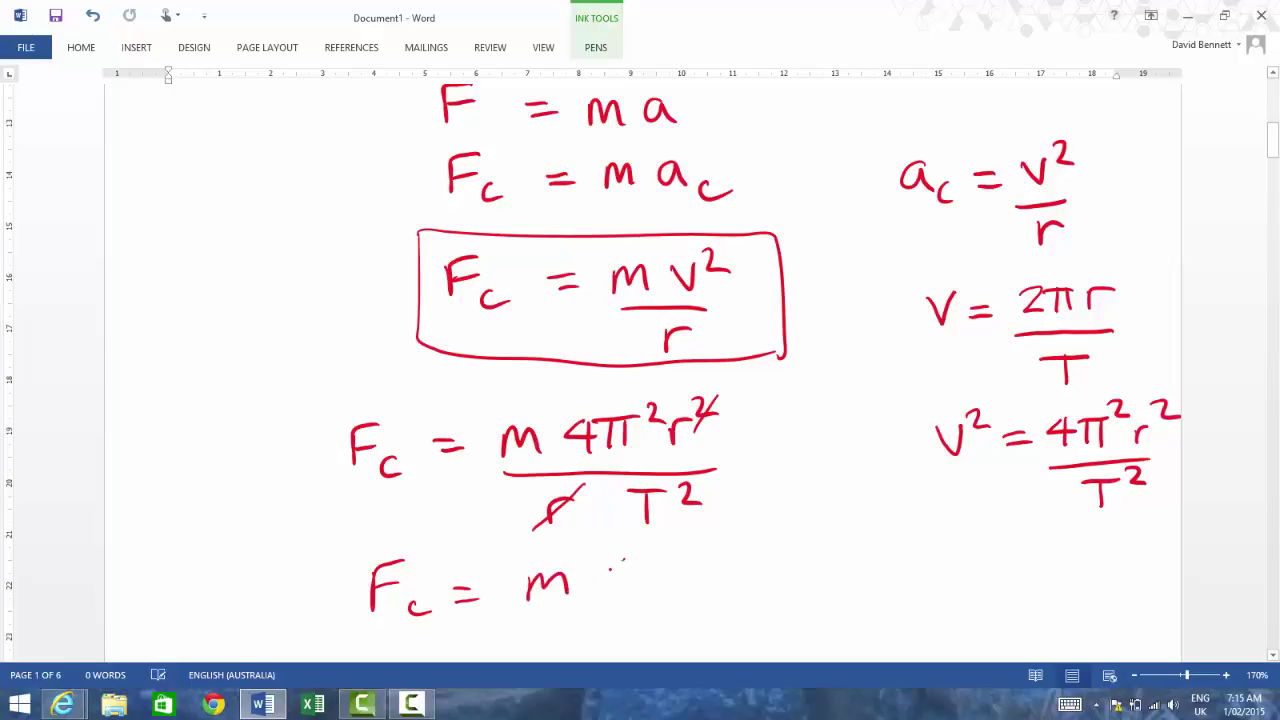
mouse_move(624, 558)
mouse_down()
mouse_move(638, 578)
mouse_move(627, 592)
mouse_up()
mouse_move(653, 552)
mouse_down()
mouse_move(652, 588)
mouse_move(673, 588)
mouse_move(688, 554)
mouse_move(728, 557)
mouse_up()
drag(548, 606, 722, 596)
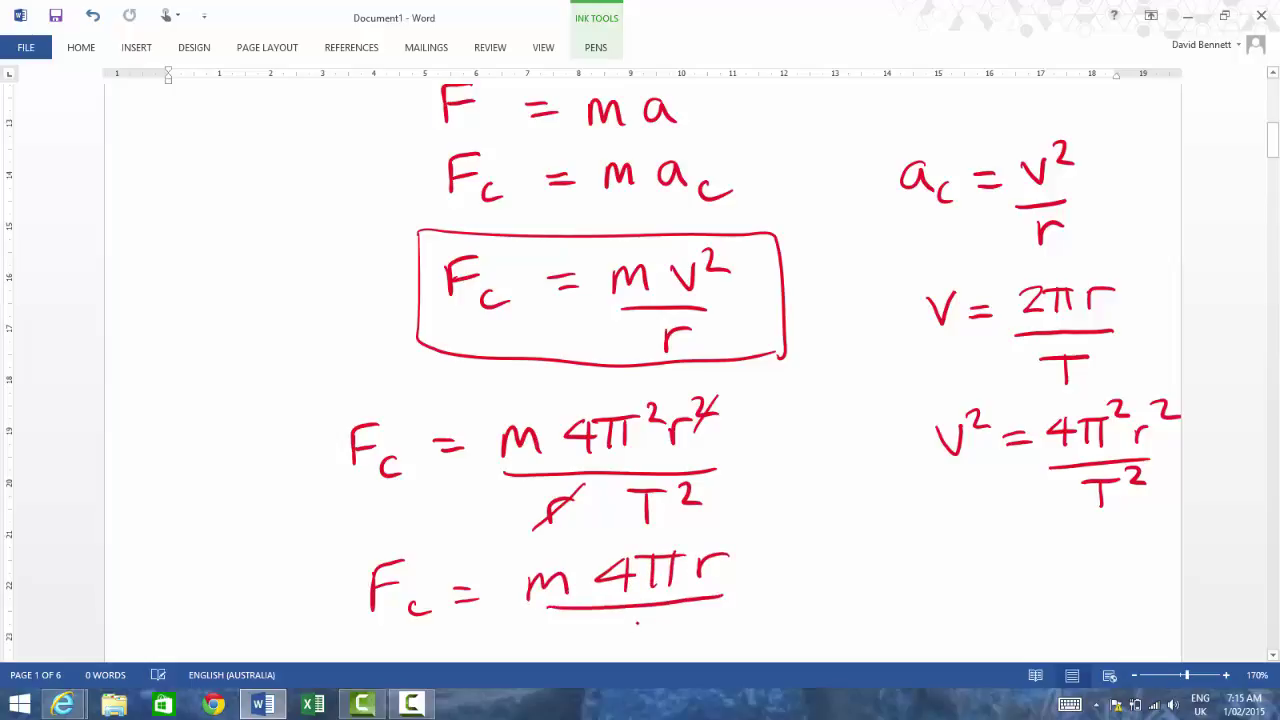
mouse_move(637, 622)
mouse_down()
mouse_move(637, 648)
mouse_move(660, 618)
mouse_up()
drag(666, 612, 697, 619)
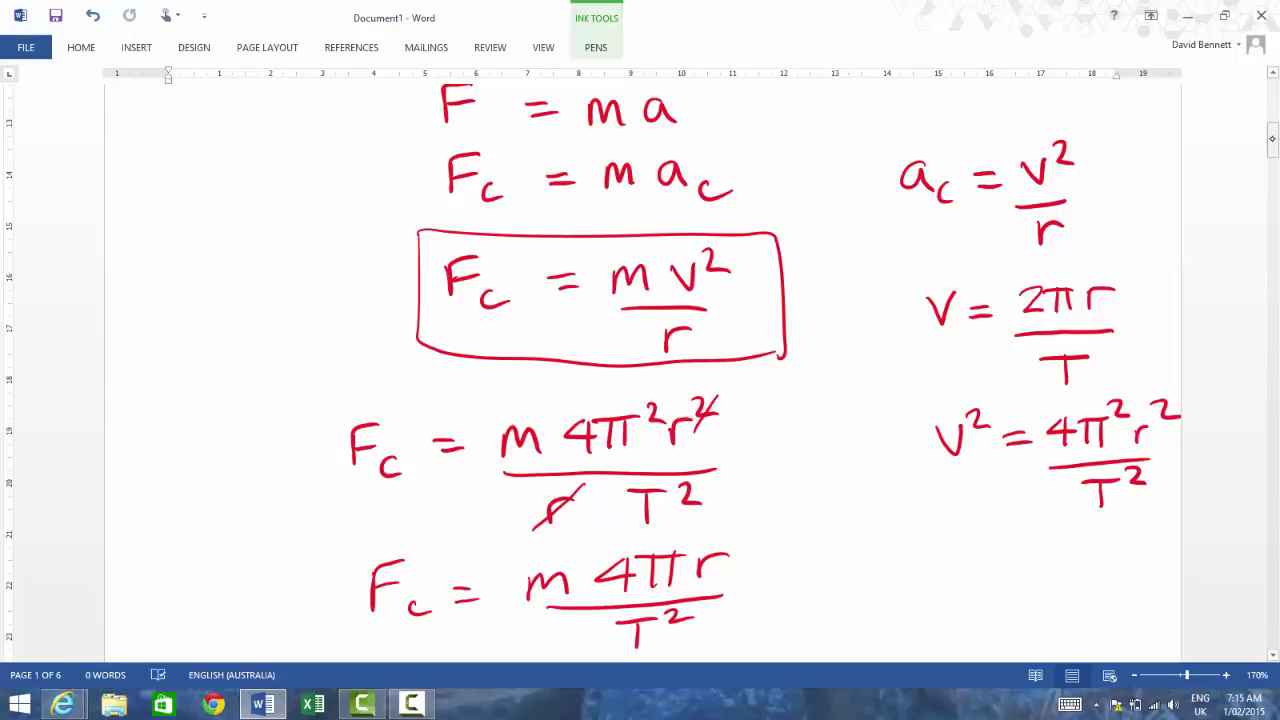
Note r, m as constants beside the simplified result
drag(1273, 140, 1273, 157)
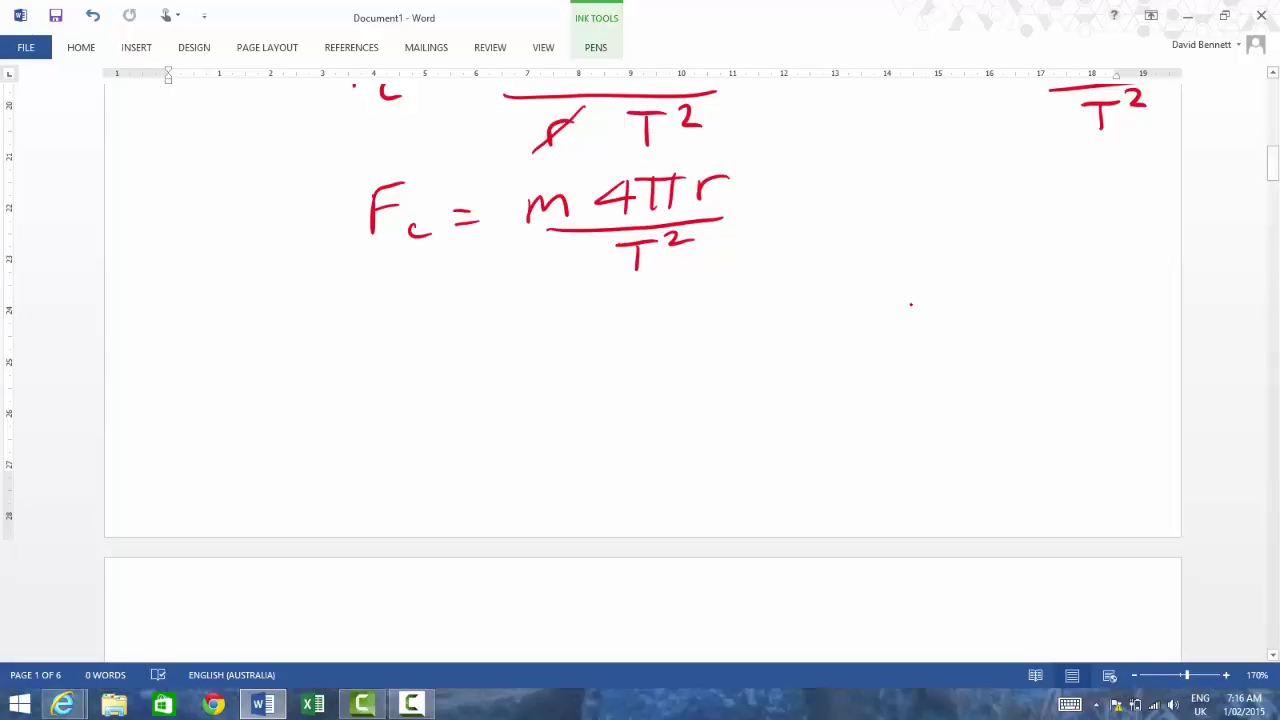
mouse_move(917, 298)
mouse_down()
mouse_move(917, 320)
mouse_move(942, 292)
mouse_move(943, 340)
mouse_up()
drag(984, 297, 1022, 320)
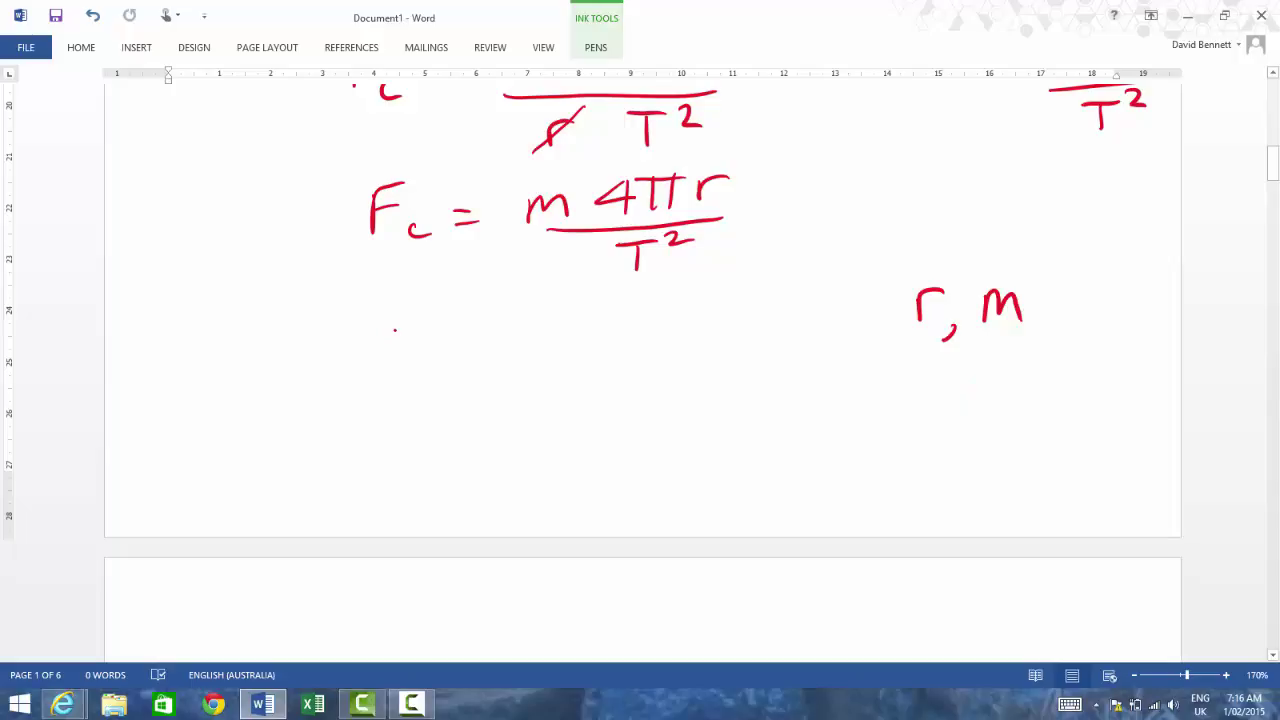
Write Fc ∝ 1/T² below and correct π to π² in m4π²r/T²
mouse_move(395, 324)
mouse_down()
mouse_move(391, 362)
mouse_move(424, 312)
mouse_move(418, 337)
mouse_move(449, 369)
mouse_up()
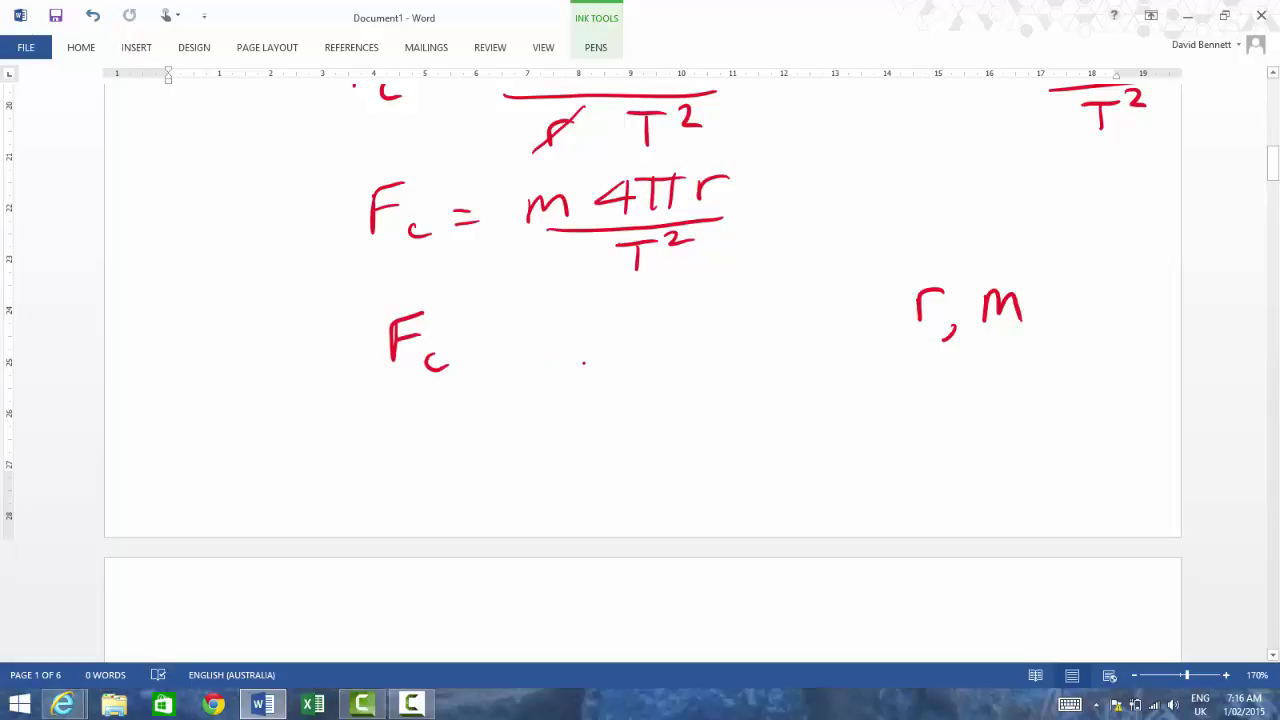
mouse_move(534, 322)
mouse_down()
mouse_move(505, 344)
mouse_move(552, 330)
mouse_up()
mouse_move(626, 306)
mouse_down()
mouse_move(626, 344)
mouse_move(652, 350)
mouse_move(622, 402)
mouse_move(644, 372)
mouse_move(676, 376)
mouse_up()
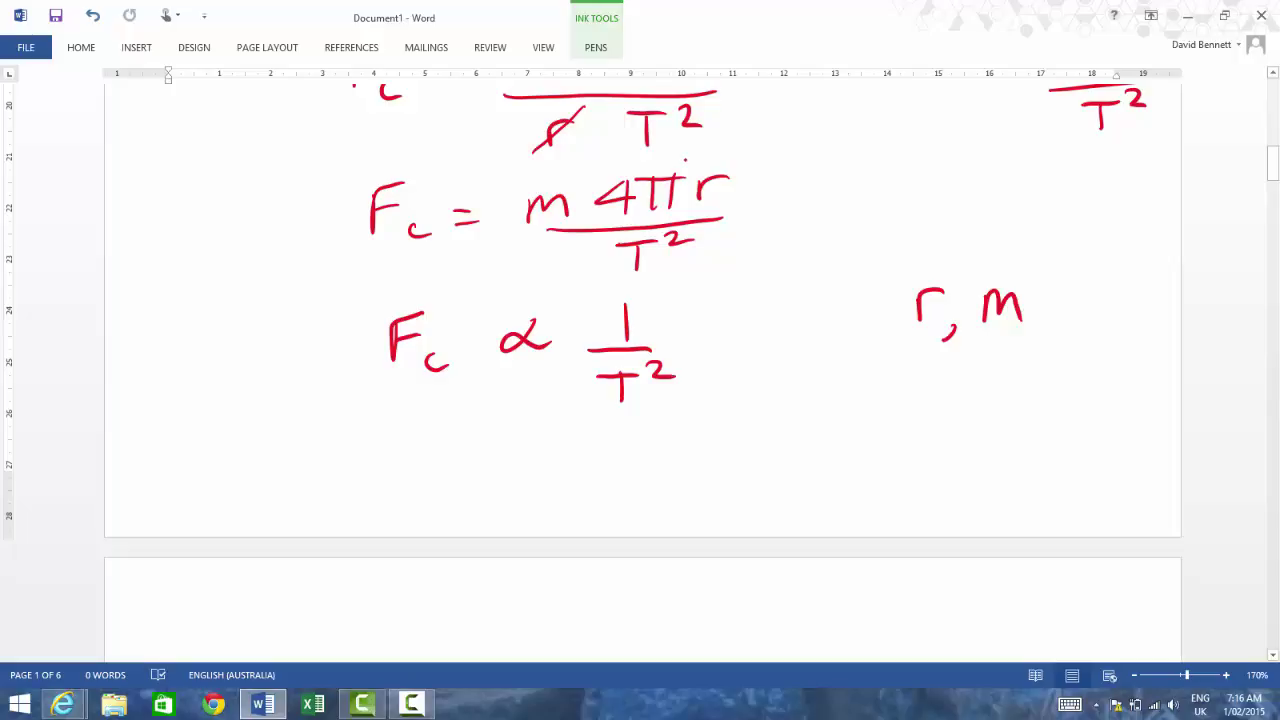
drag(686, 158, 698, 169)
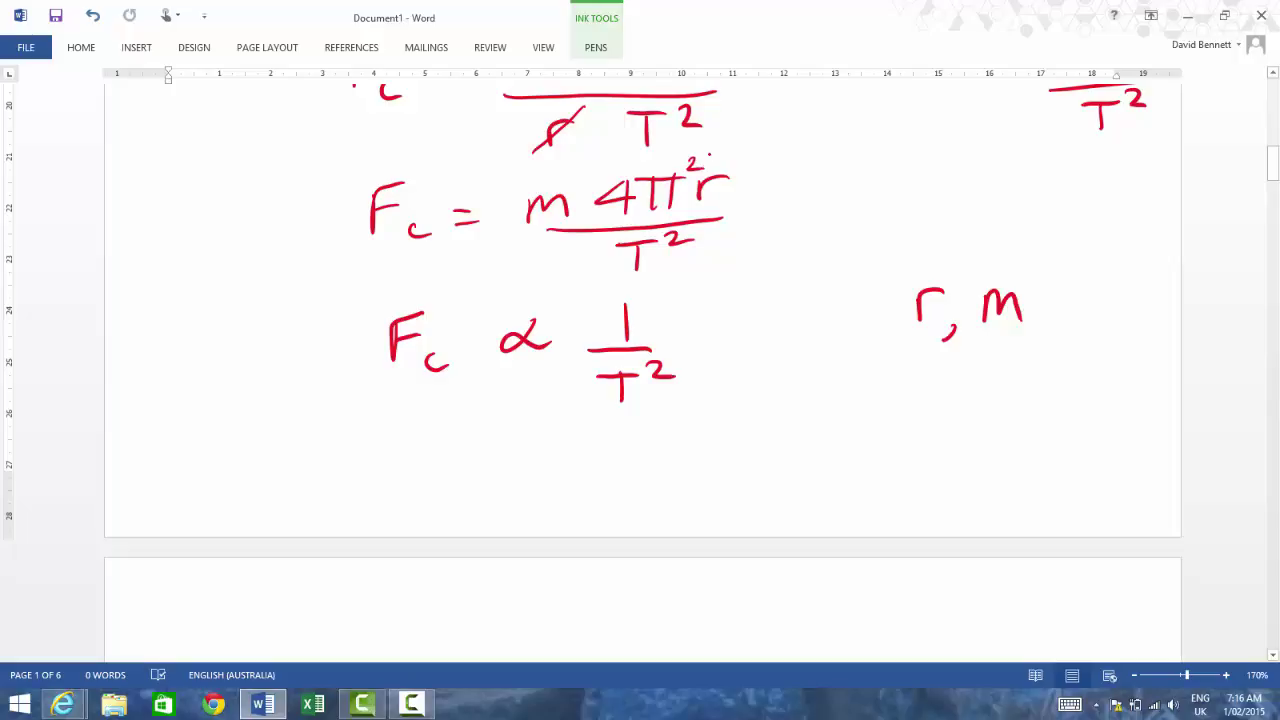